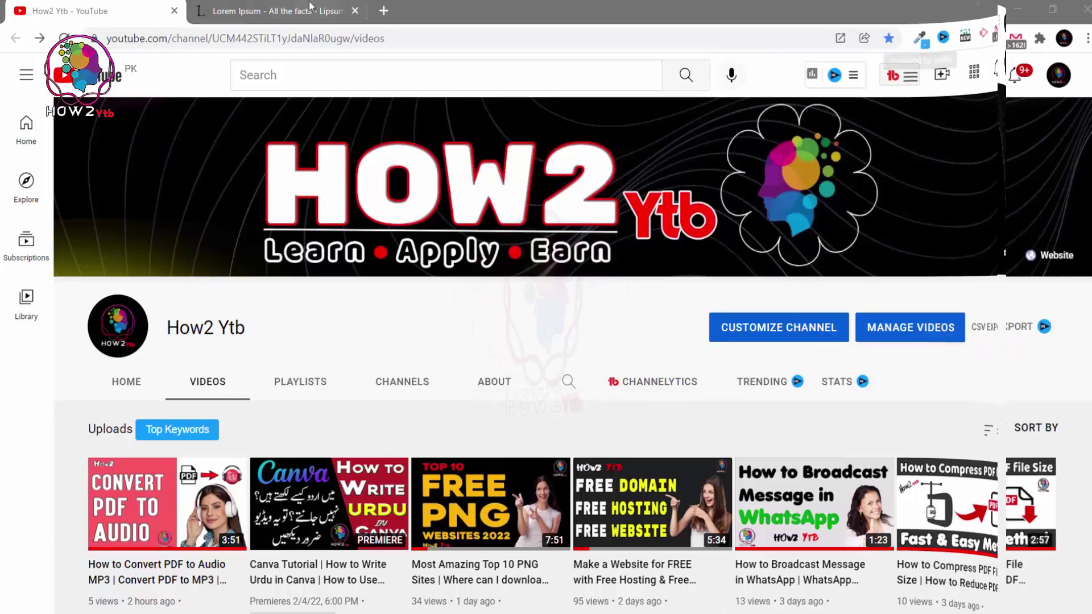
# Step: Select the opening sentences of lipsum.com's 'What is Lorem Ipsum' paragraph for copying
pyautogui.scroll(-2, 204, 228)
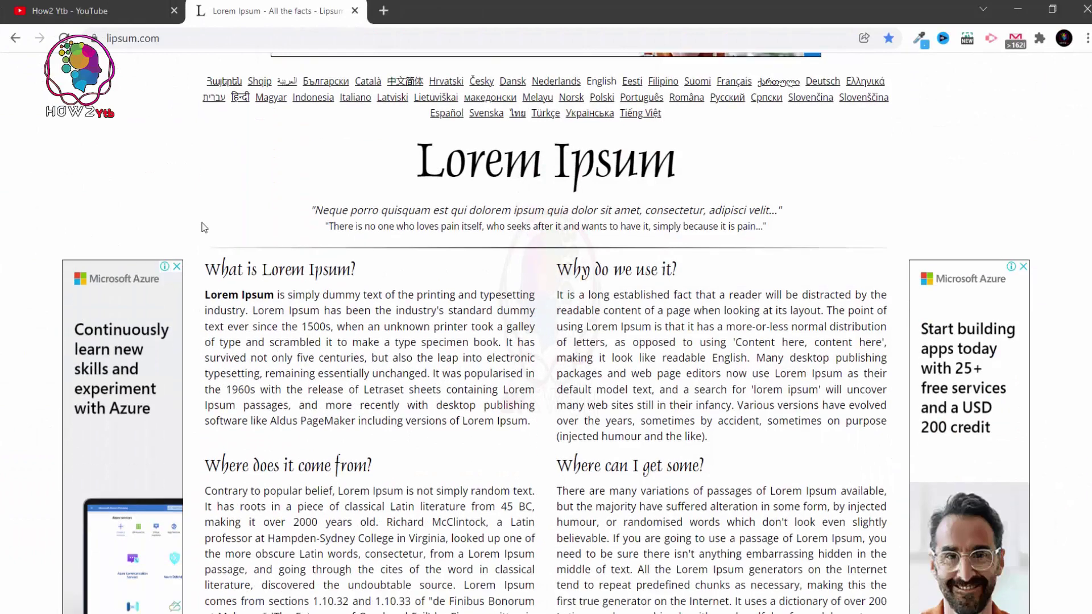
pyautogui.moveTo(205, 293); pyautogui.dragTo(433, 373)
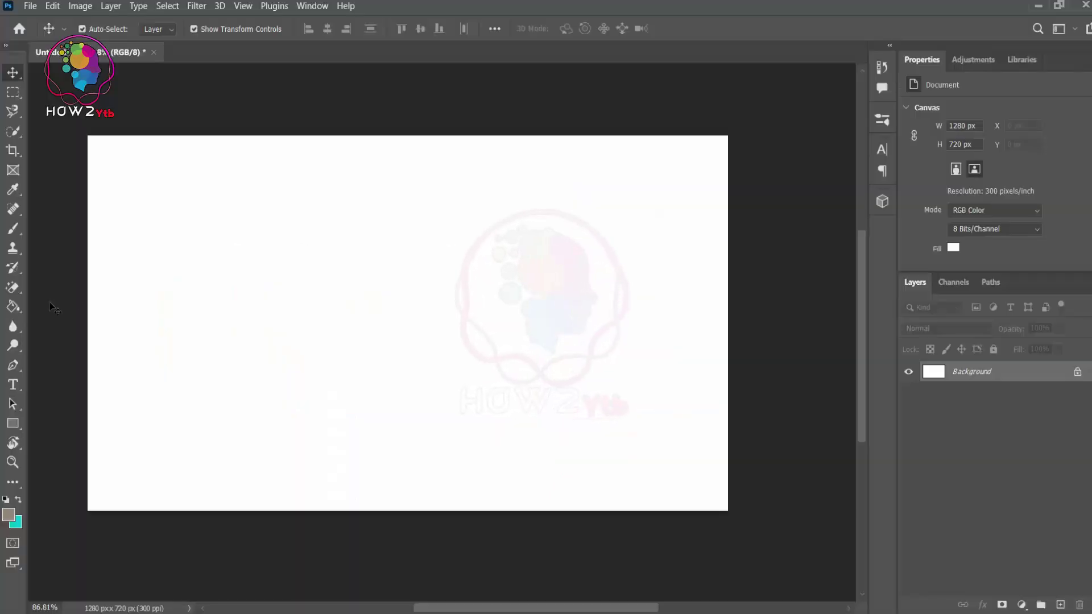
# Step: Create a type layer near the canvas top-left and paste the copied Lorem Ipsum passage over the placeholder
pyautogui.click(14, 386)
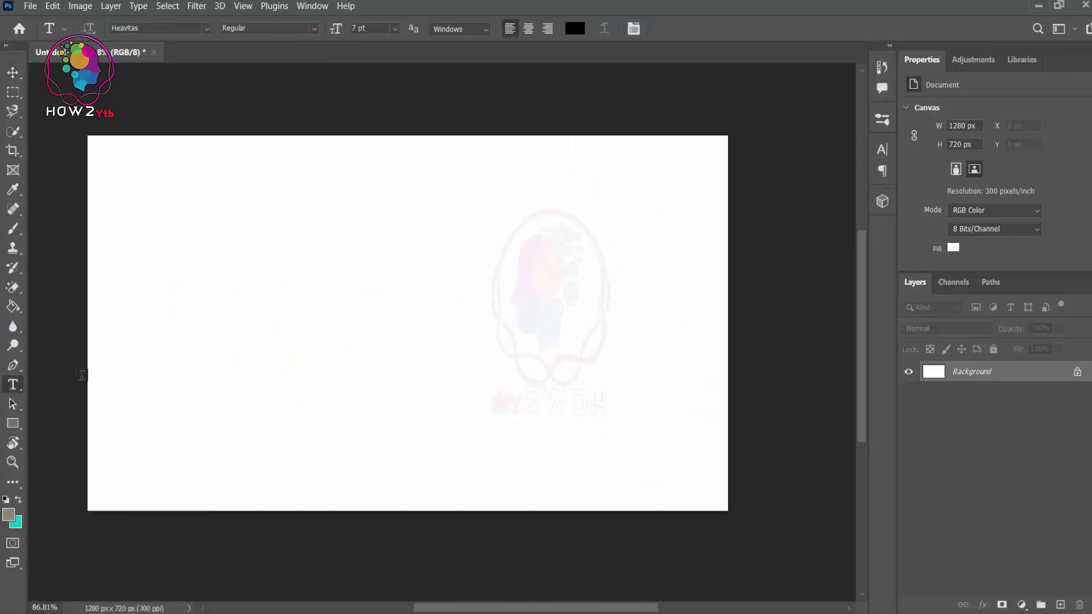
pyautogui.rightClick(120, 154)
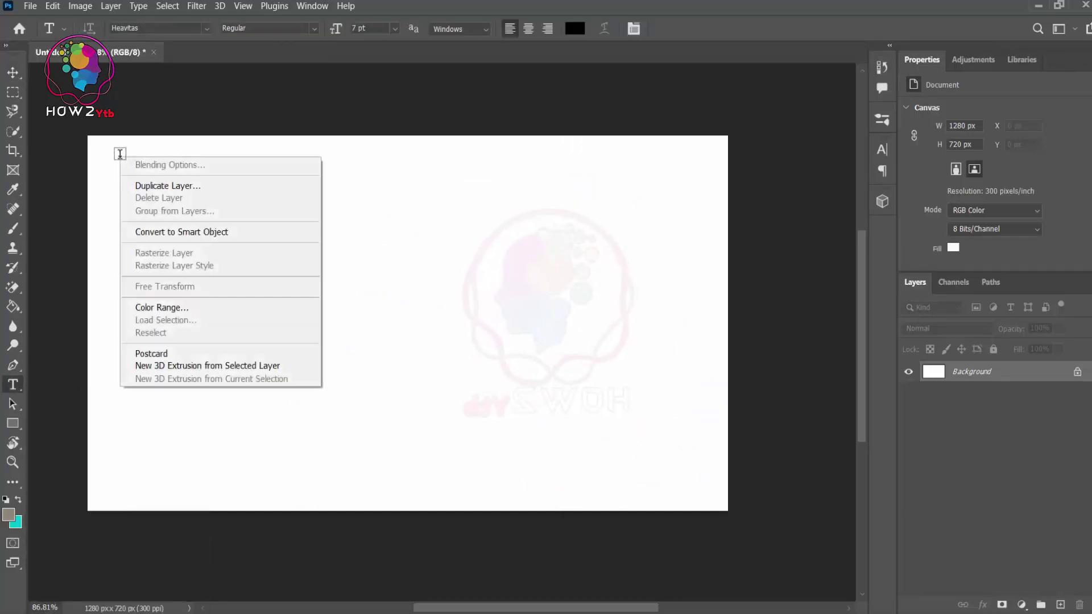
pyautogui.click(102, 154)
pyautogui.click(157, 161)
pyautogui.moveTo(156, 160); pyautogui.dragTo(262, 160)
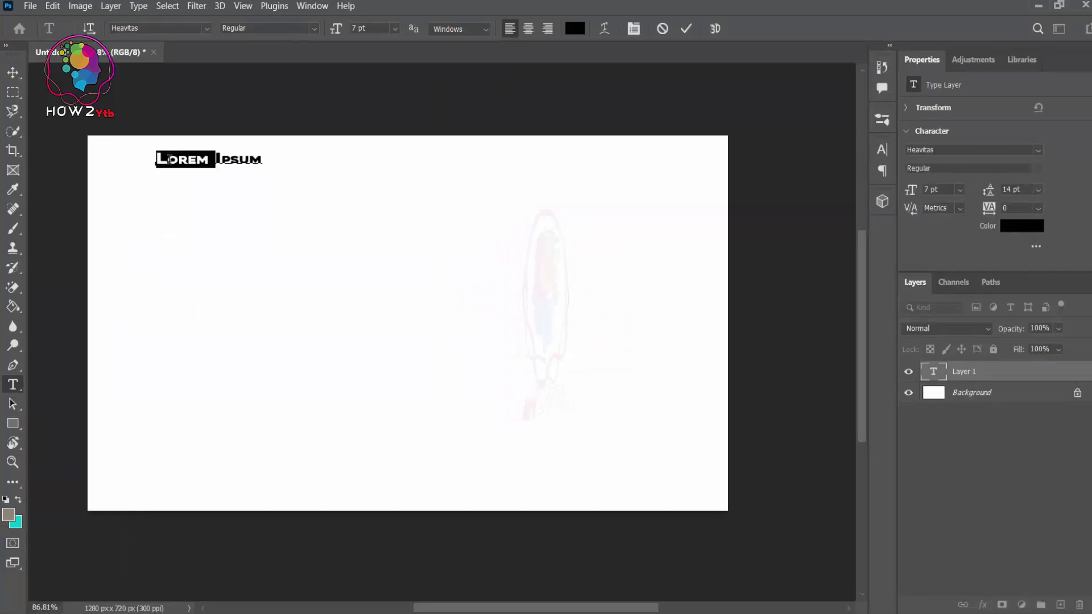
pyautogui.rightClick(174, 162)
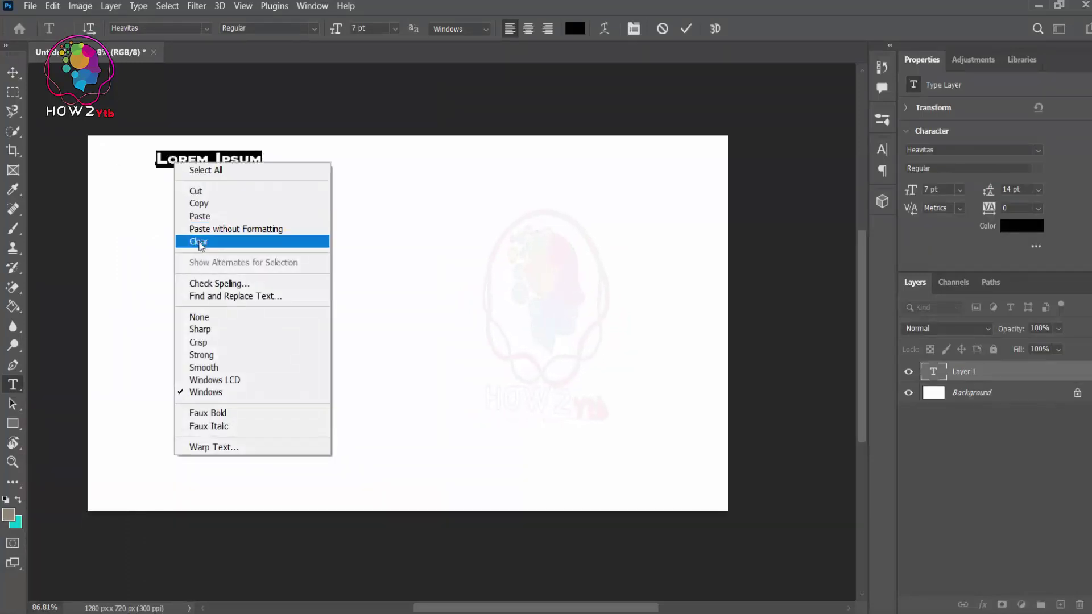
pyautogui.click(198, 216)
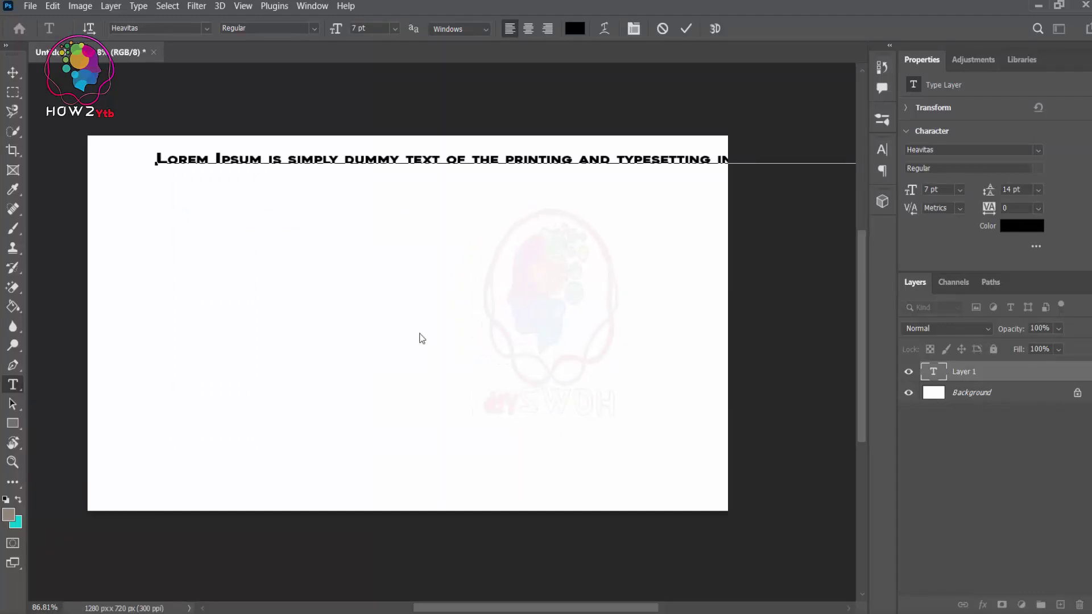
pyautogui.scroll(-2, 421, 338)
pyautogui.scroll(-2, 422, 339)
pyautogui.scroll(-2, 421, 338)
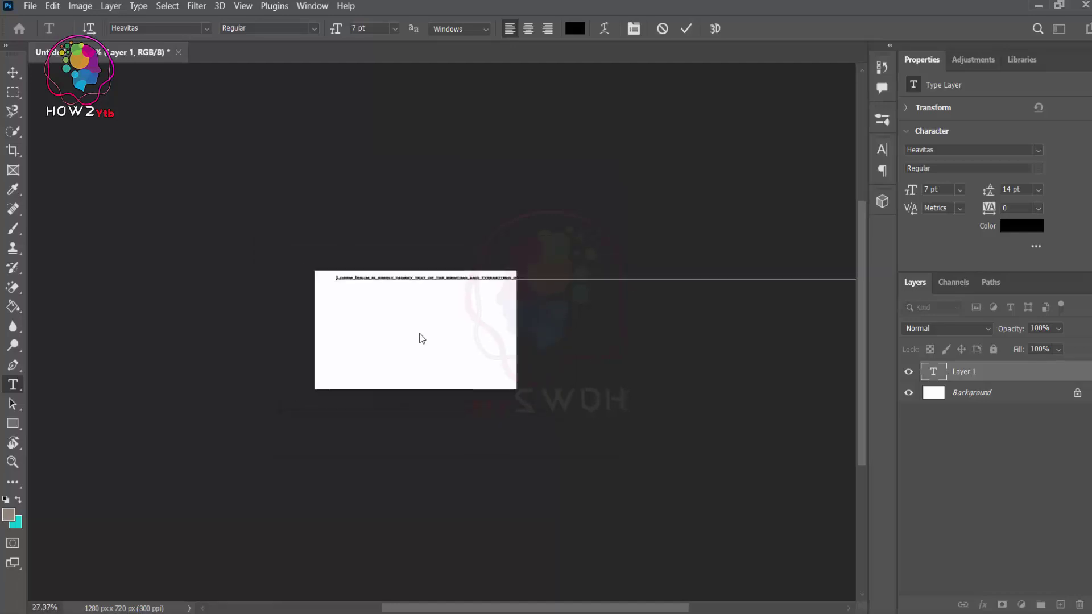
pyautogui.scroll(-1, 421, 338)
pyautogui.scroll(-2, 422, 338)
pyautogui.scroll(-2, 421, 339)
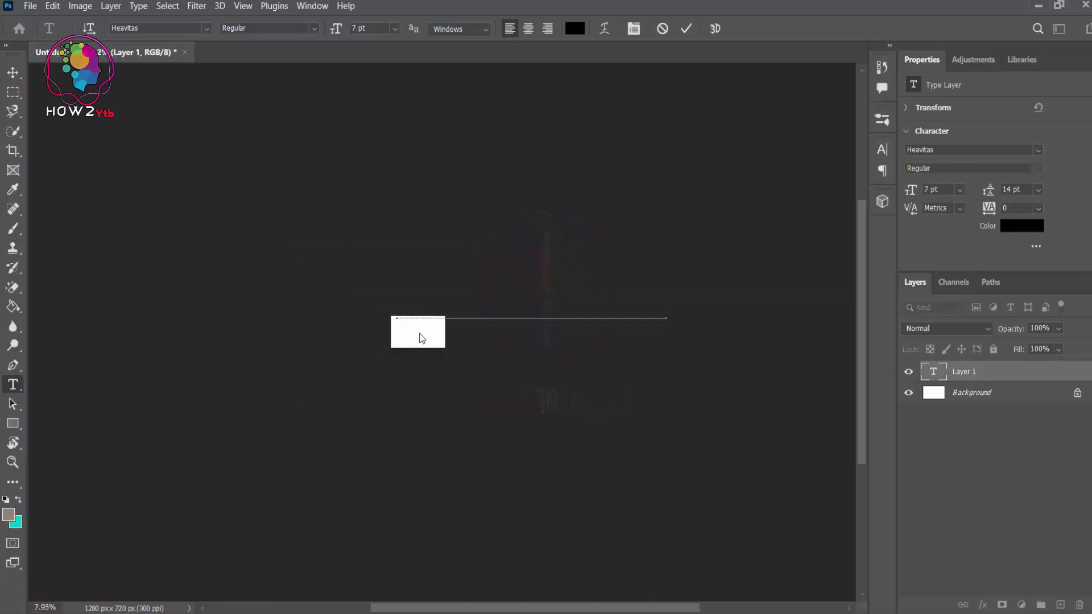
pyautogui.scroll(2, 422, 339)
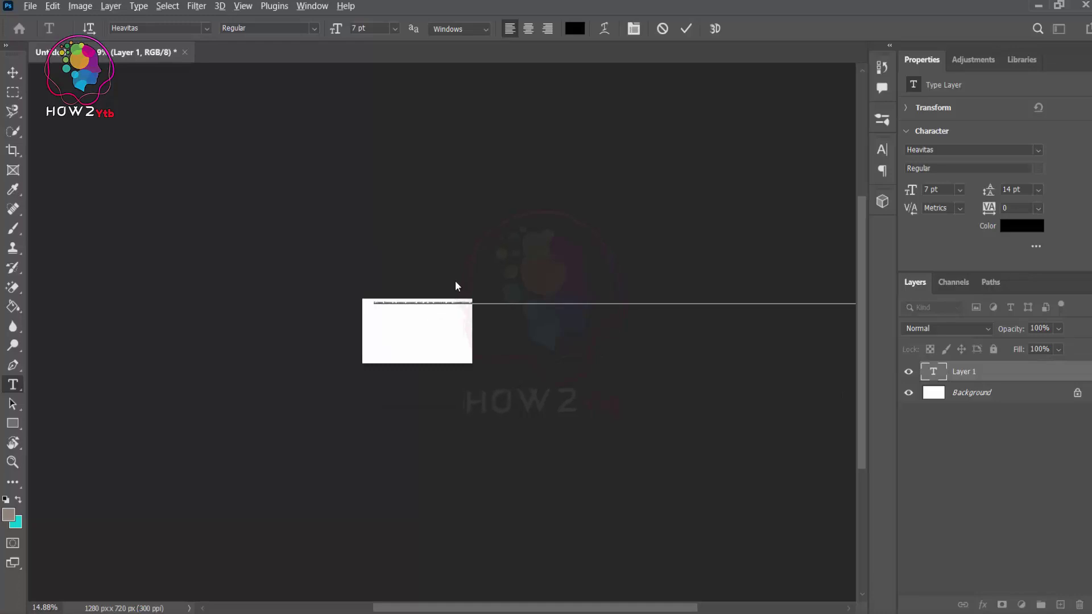
pyautogui.scroll(1, 452, 293)
pyautogui.scroll(2, 452, 293)
pyautogui.scroll(2, 451, 293)
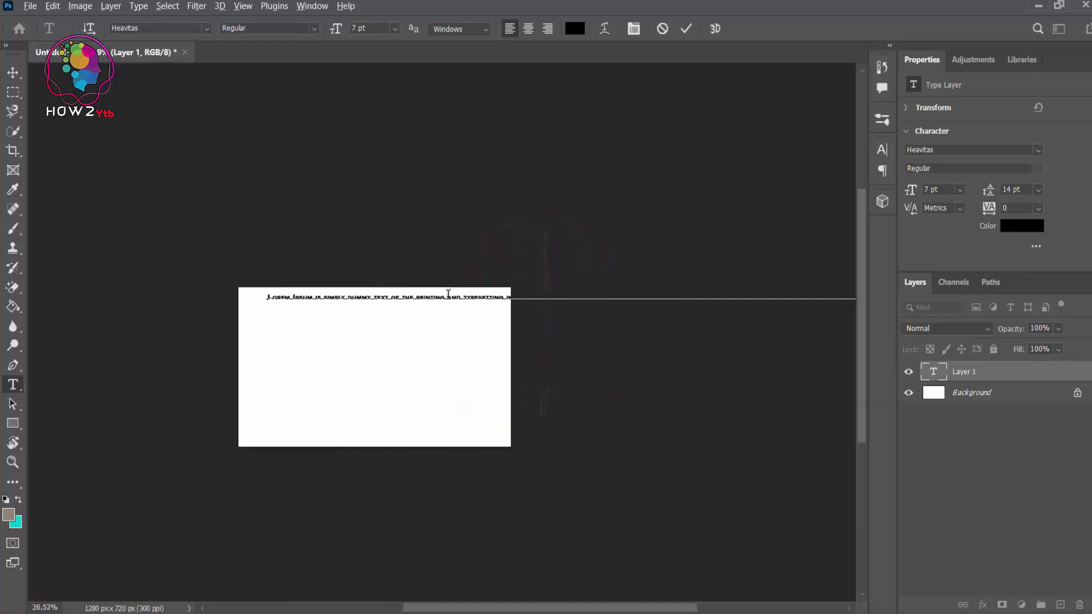
pyautogui.scroll(2, 449, 294)
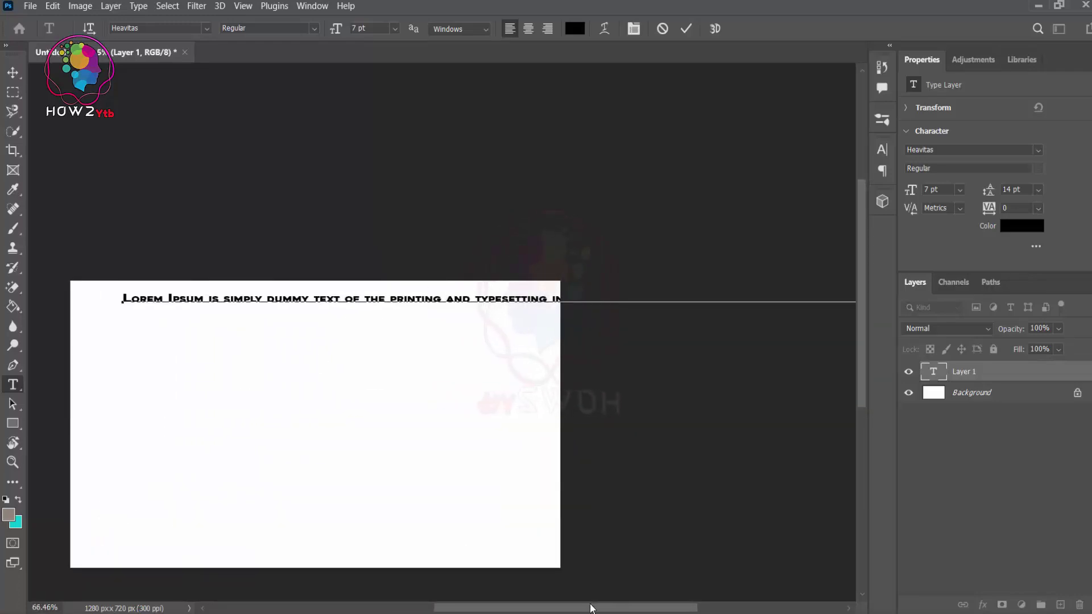
pyautogui.moveTo(592, 608); pyautogui.dragTo(559, 610)
pyautogui.scroll(-1, 466, 422)
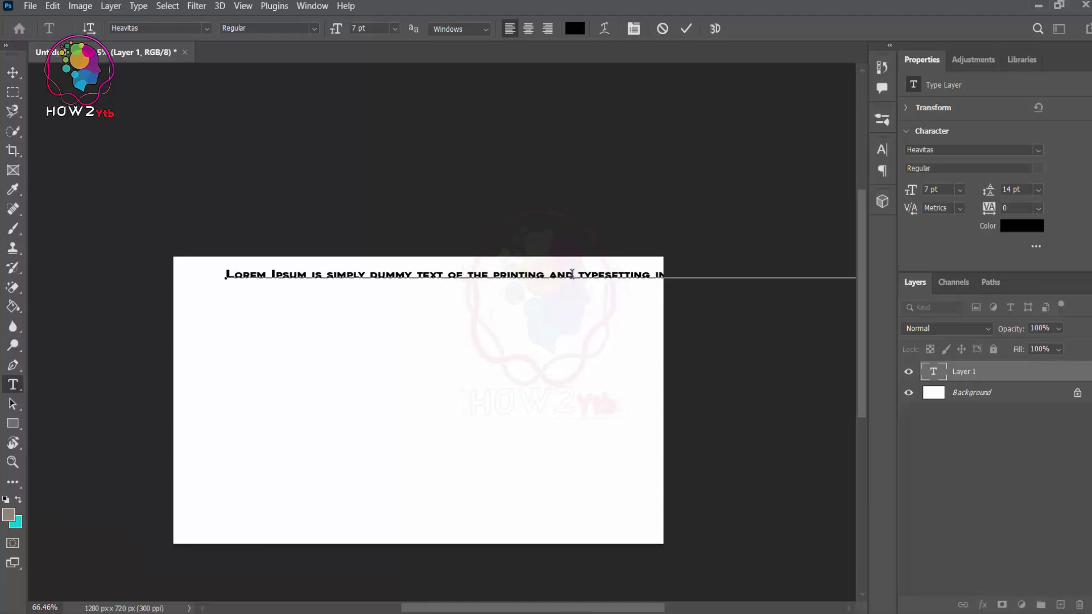
# Step: Insert line breaks before 'typesetting industry', 'industry's standard', '1500s' and 'of type and scrambled'
pyautogui.click(572, 275)
pyautogui.press('Return')
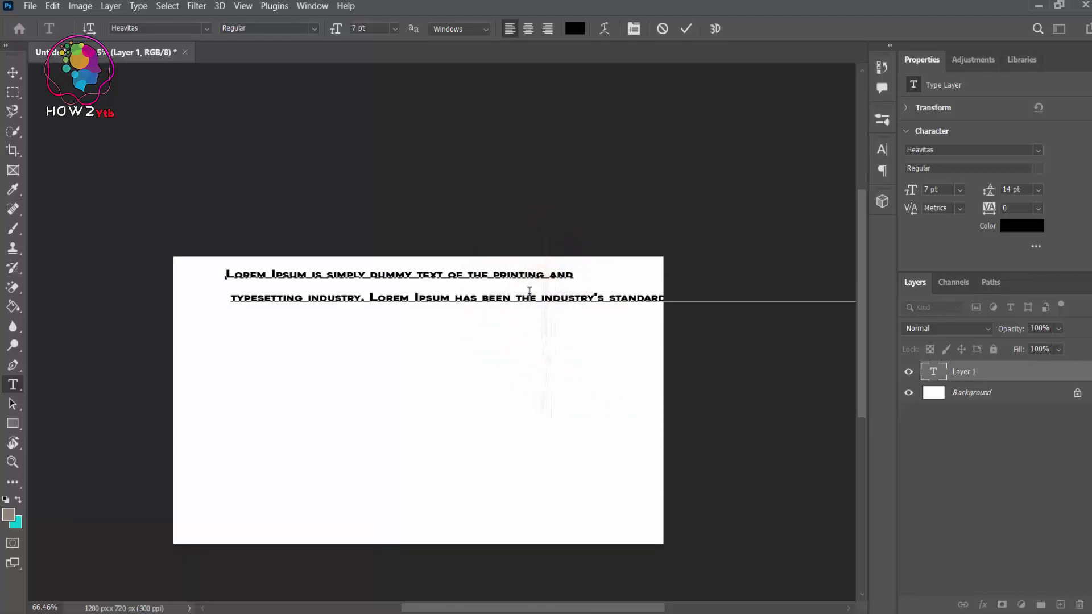
pyautogui.click(540, 298)
pyautogui.press('Return')
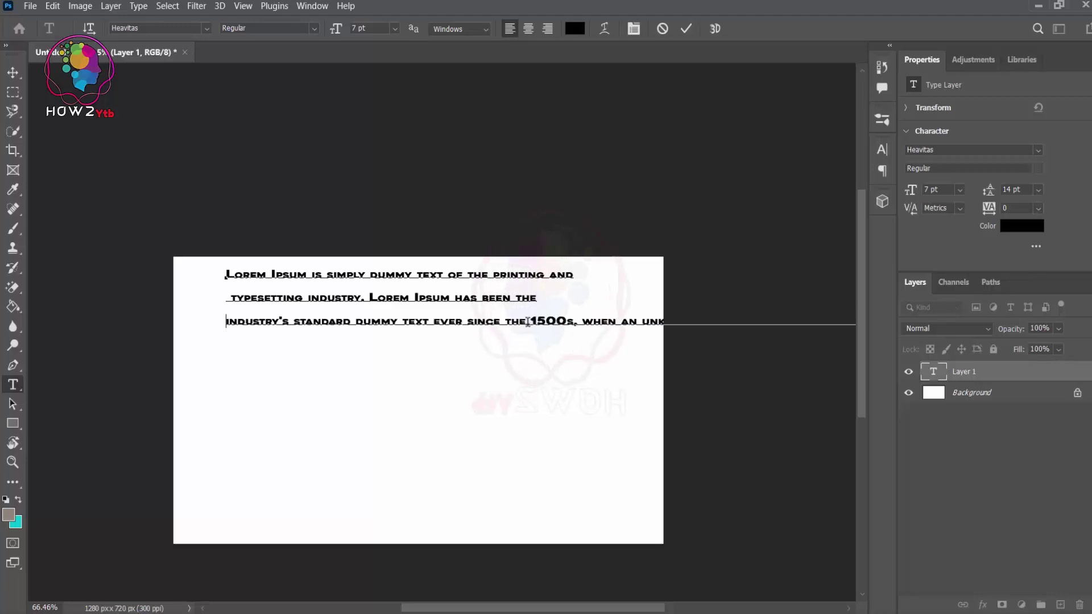
pyautogui.click(528, 322)
pyautogui.press('Return')
pyautogui.click(548, 344)
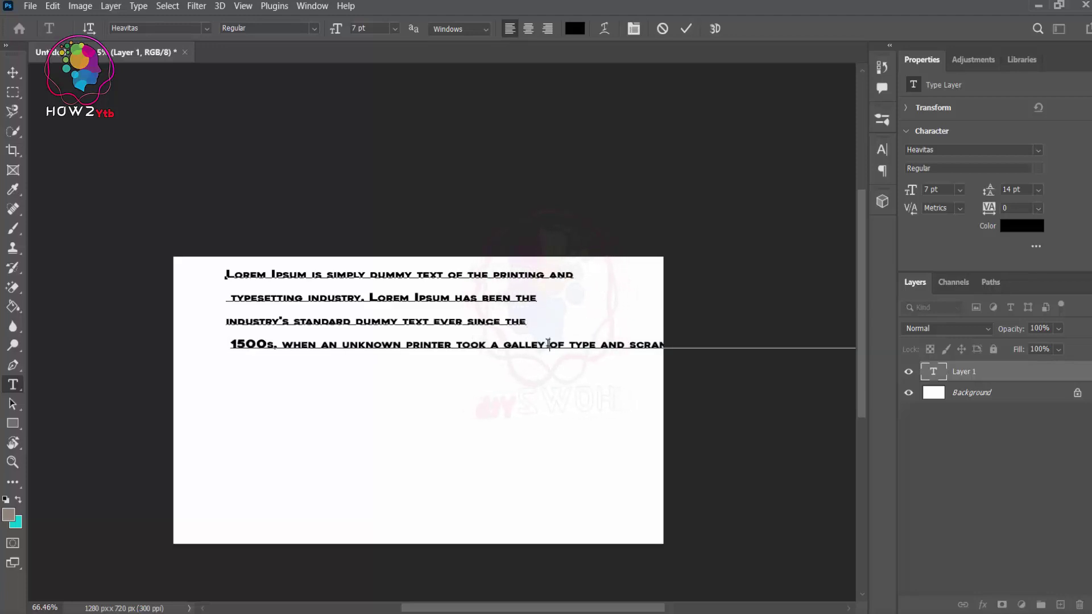
pyautogui.press('Return')
# Step: Break the remaining lines before 'book. It has survived', 'but also the leap' and 'remaining essentially unchanged'
pyautogui.click(548, 368)
pyautogui.press('Return')
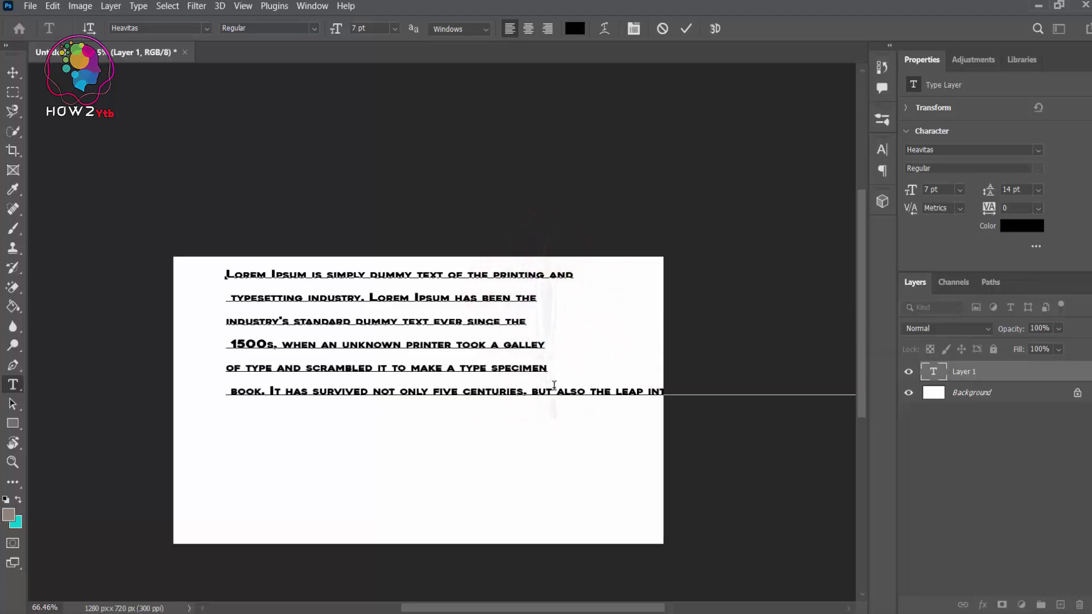
pyautogui.press('Return')
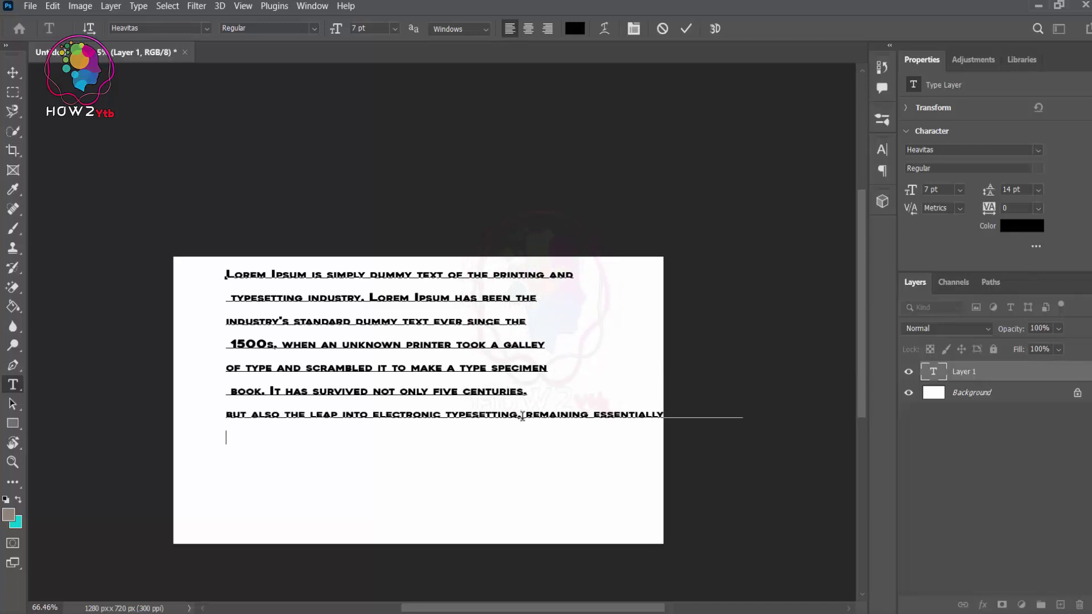
pyautogui.click(522, 414)
pyautogui.press('Return')
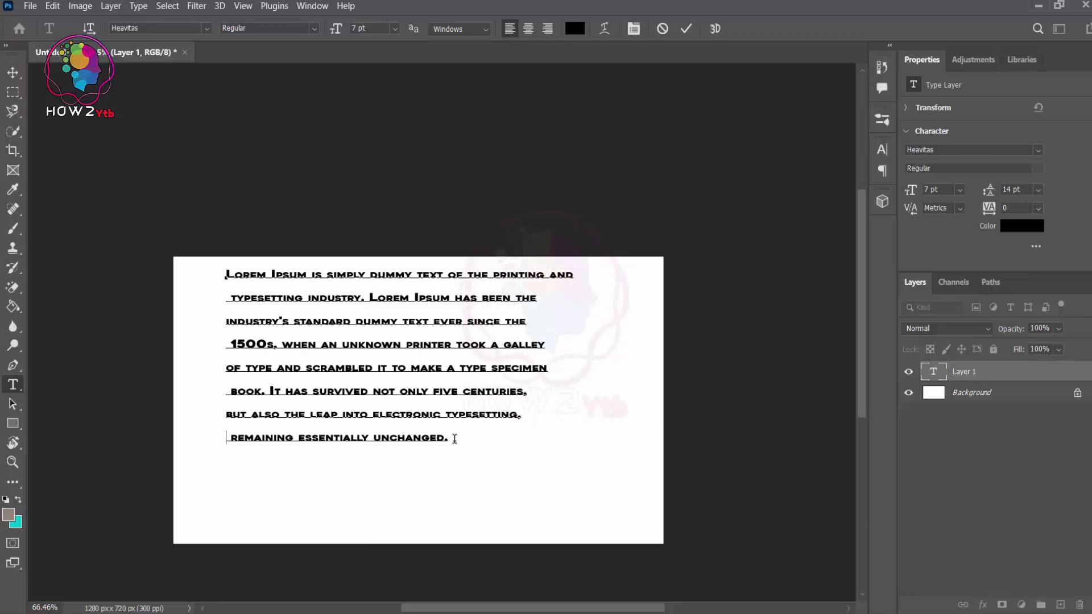
pyautogui.scroll(1, 296, 302)
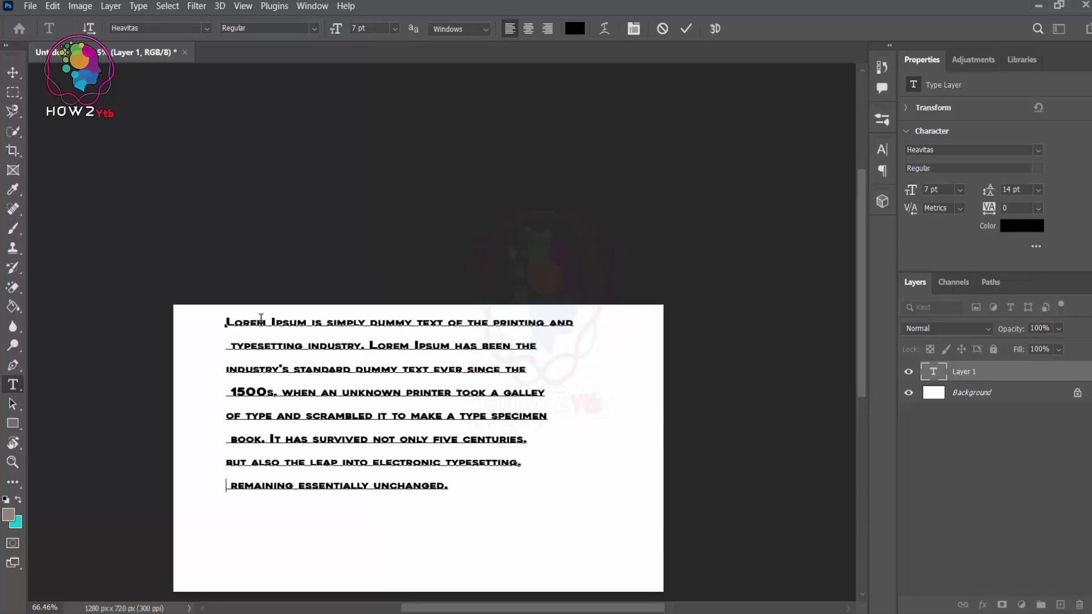
pyautogui.scroll(-3, 267, 244)
pyautogui.scroll(2, 267, 243)
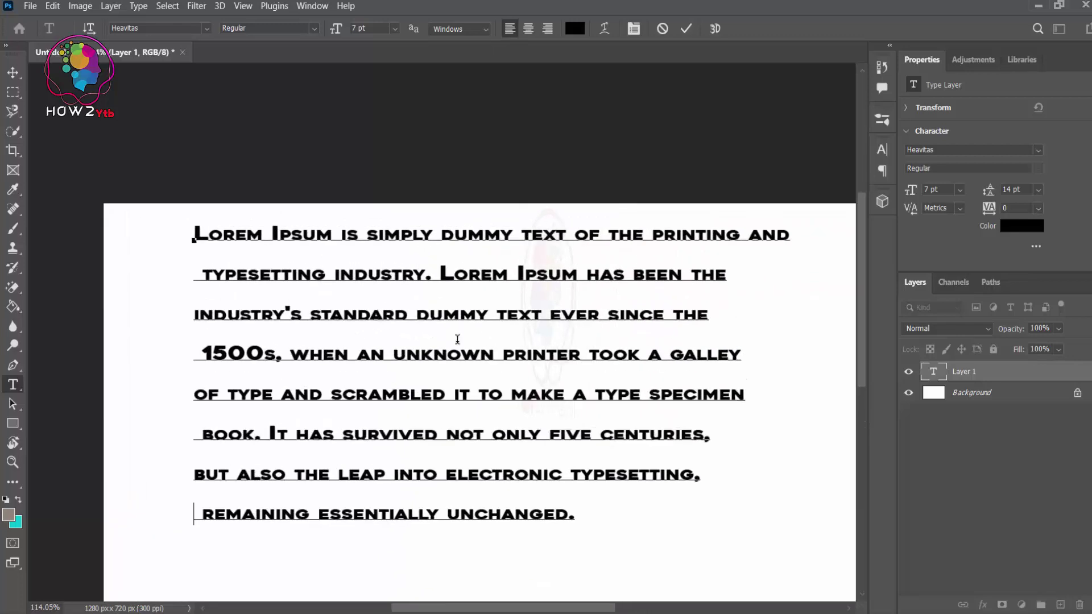
pyautogui.scroll(-1, 458, 340)
pyautogui.scroll(-1, 458, 339)
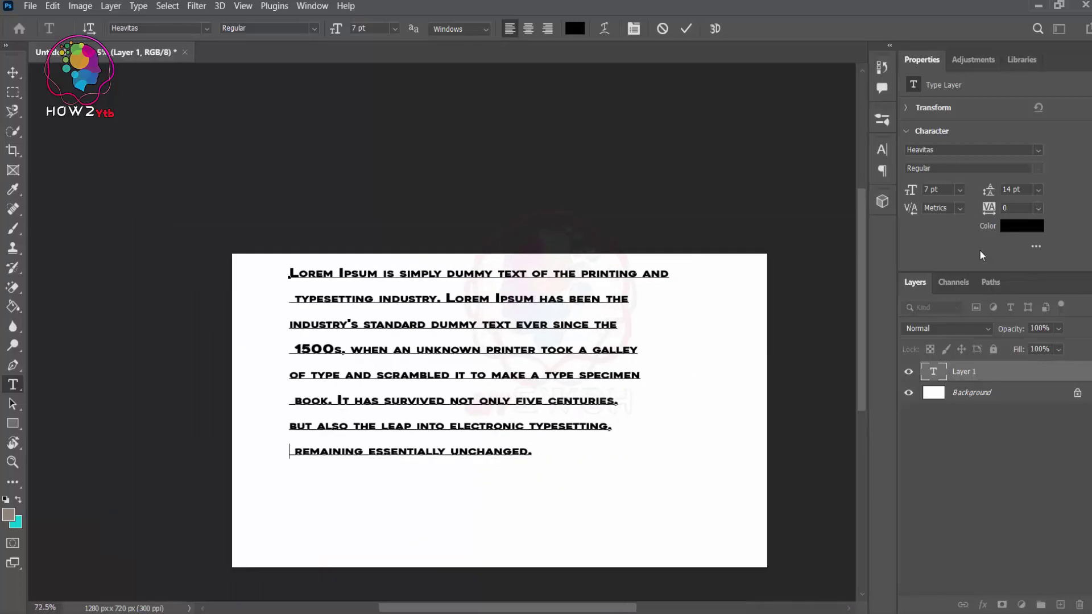
# Step: Remove the last line's leading space and delete the wrapped Lorem Ipsum type layer
pyautogui.press('Down')
pyautogui.press('Down')
pyautogui.press('Down')
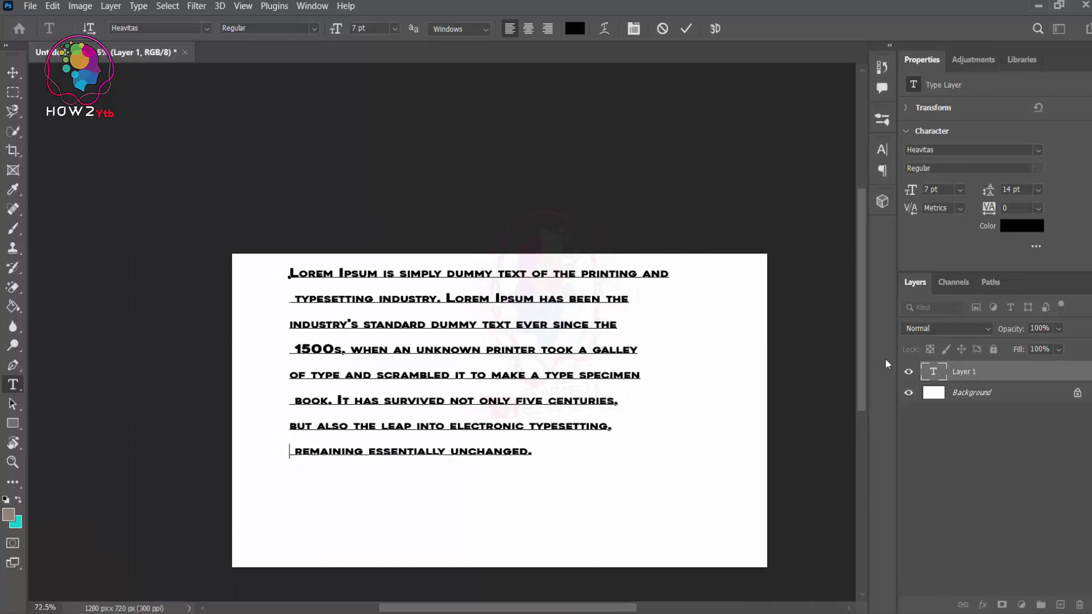
pyautogui.press('Delete')
pyautogui.moveTo(967, 371); pyautogui.dragTo(1079, 605)
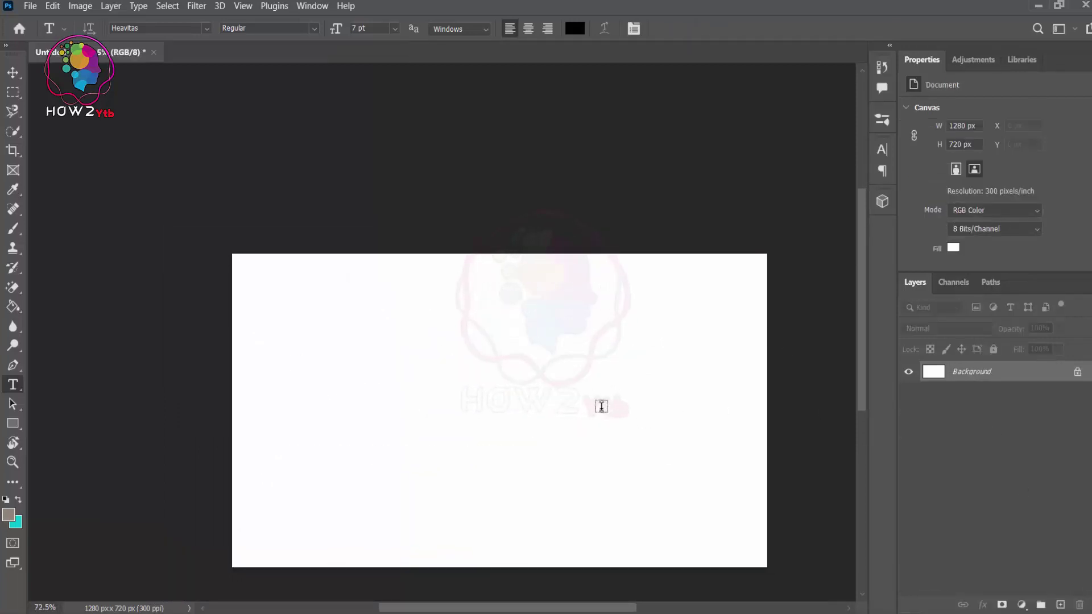
# Step: Select the Move tool and adjust the canvas view
pyautogui.click(12, 72)
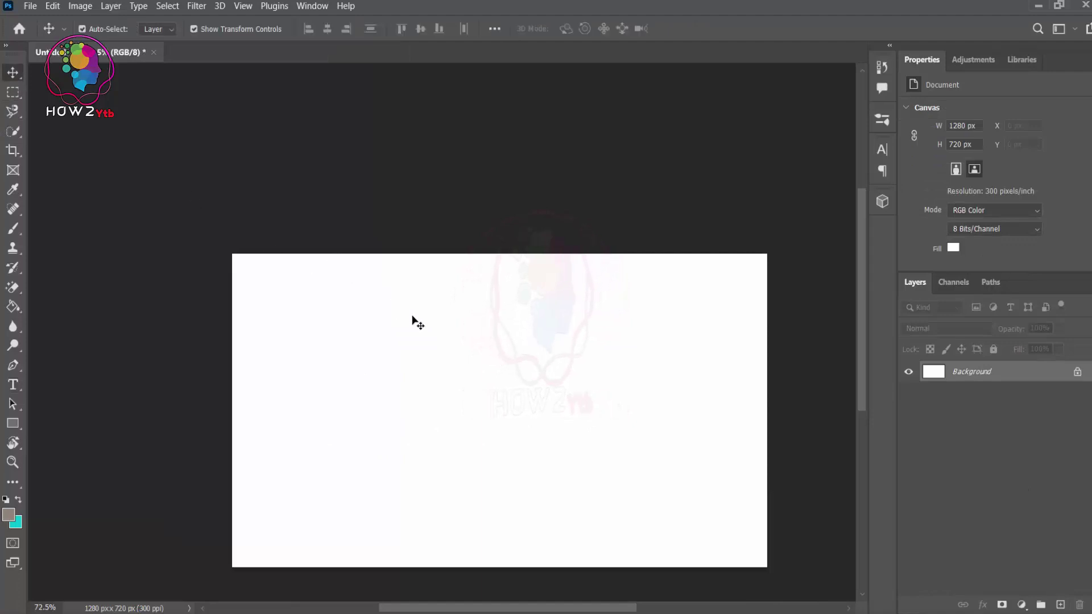
pyautogui.scroll(-1, 599, 410)
pyautogui.scroll(-3, 694, 493)
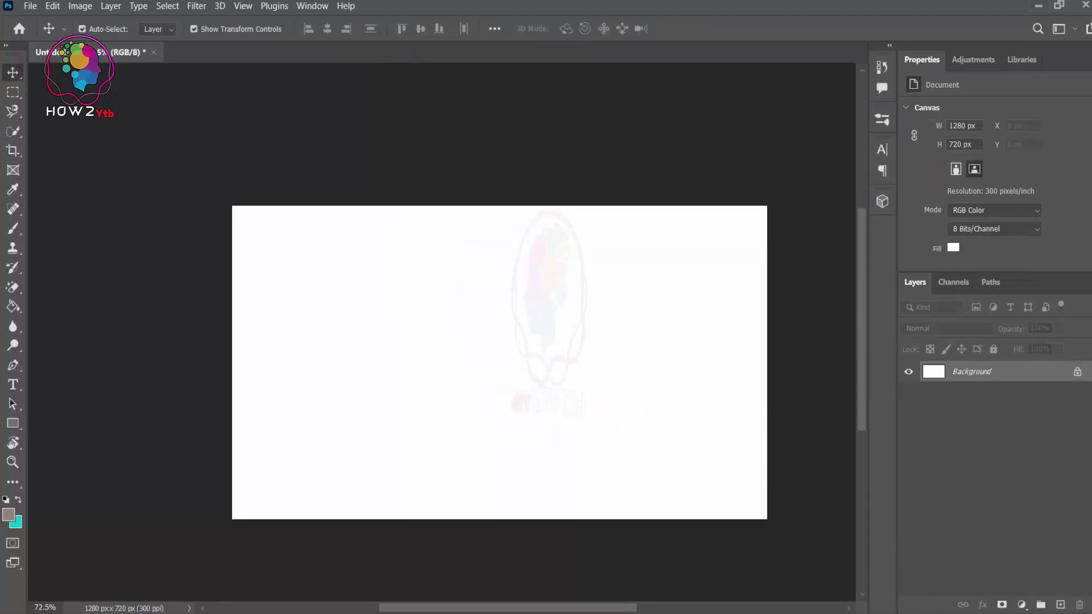
pyautogui.moveTo(607, 611); pyautogui.dragTo(612, 606)
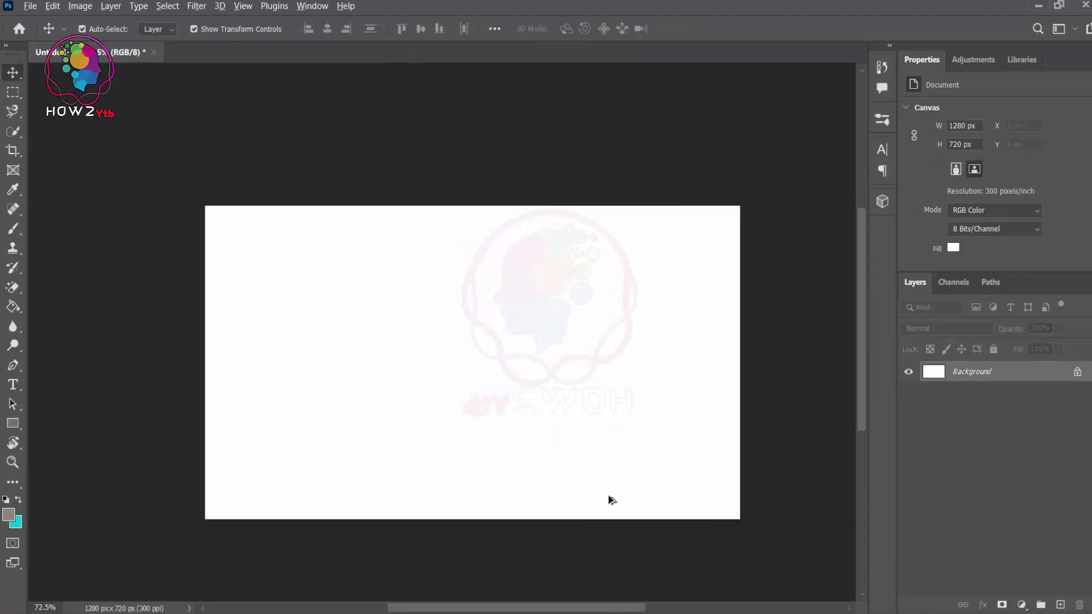
# Step: Add a new type layer near the canvas top and paste the Lorem Ipsum sentence over its placeholder
pyautogui.scroll(2, 611, 500)
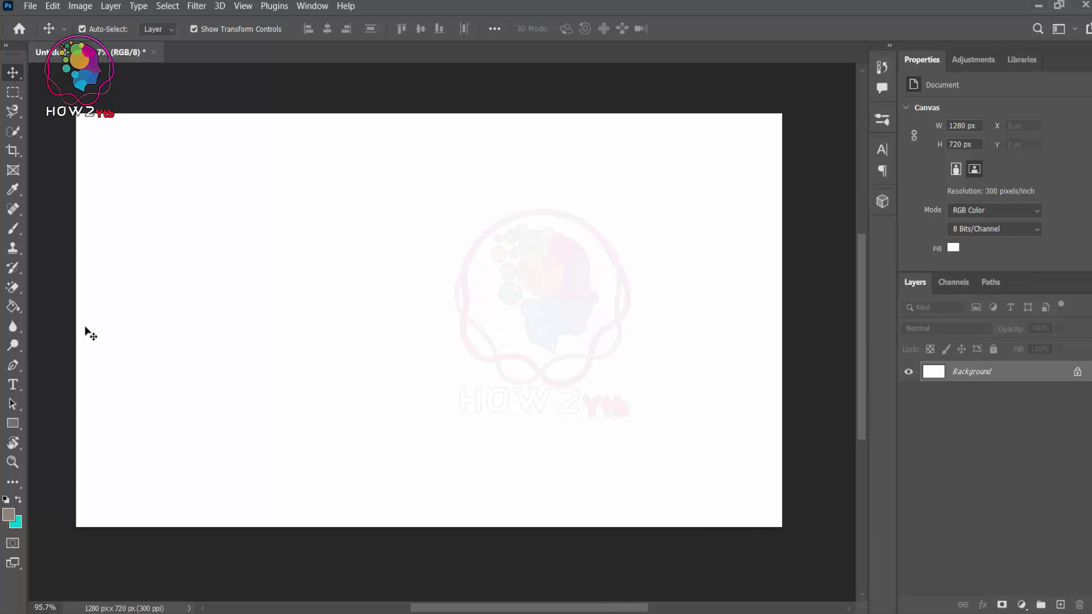
pyautogui.click(13, 386)
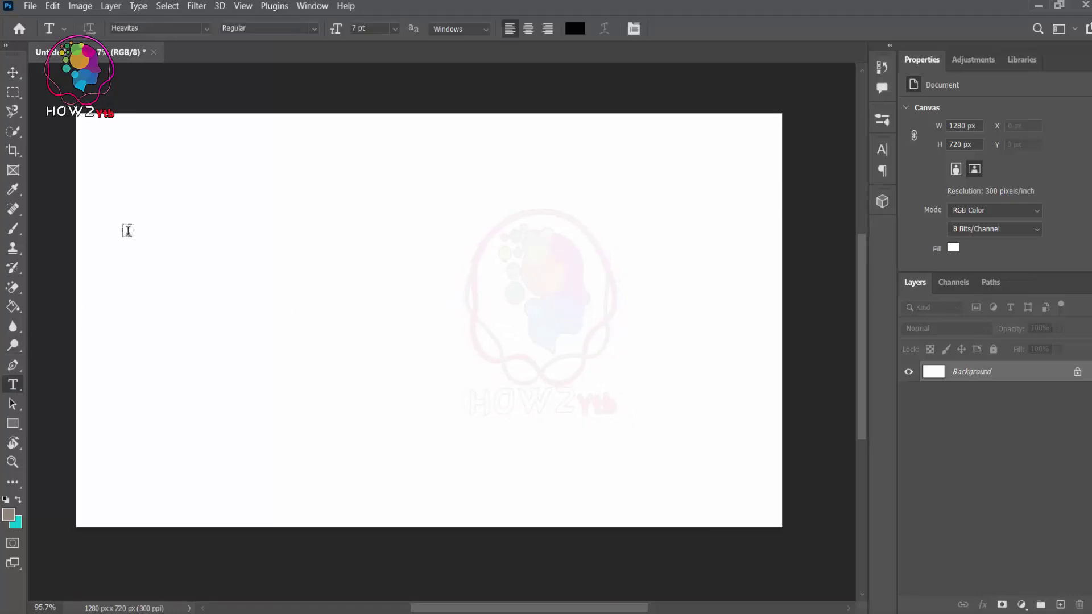
pyautogui.click(285, 146)
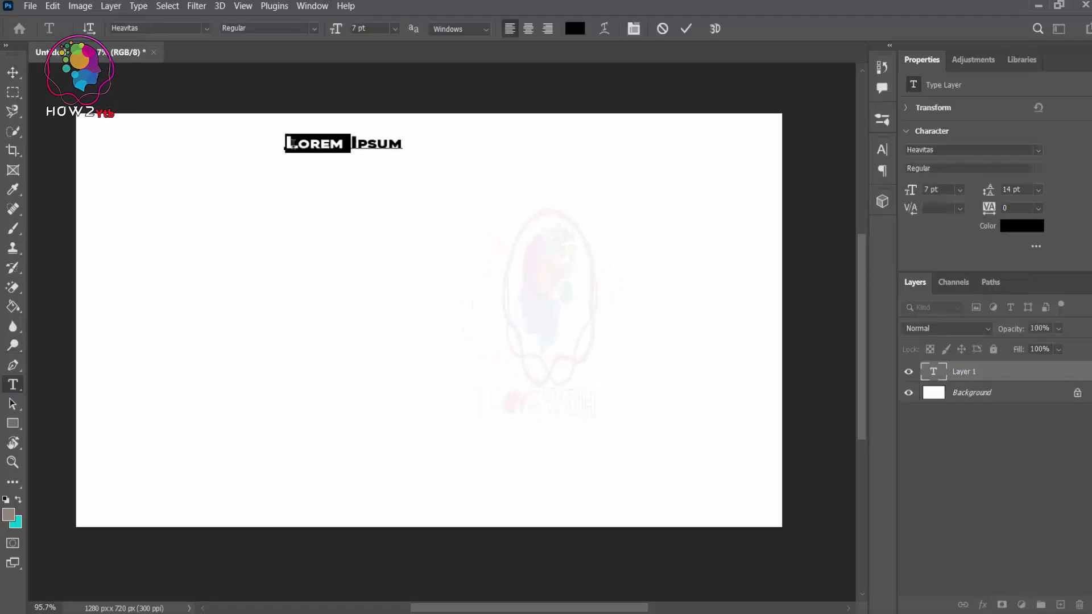
pyautogui.tripleClick(288, 144)
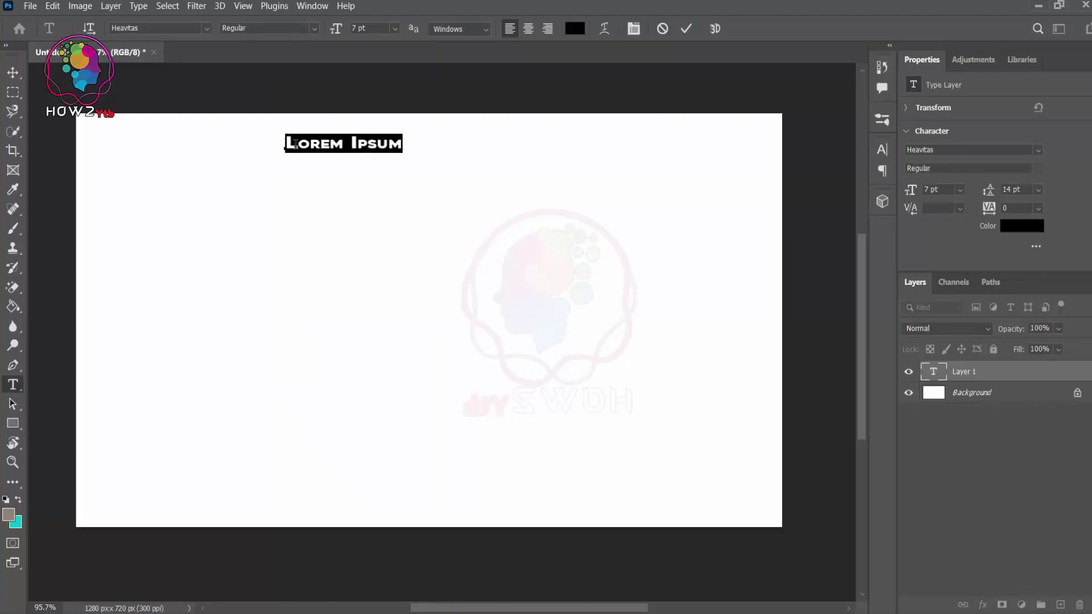
pyautogui.rightClick(294, 144)
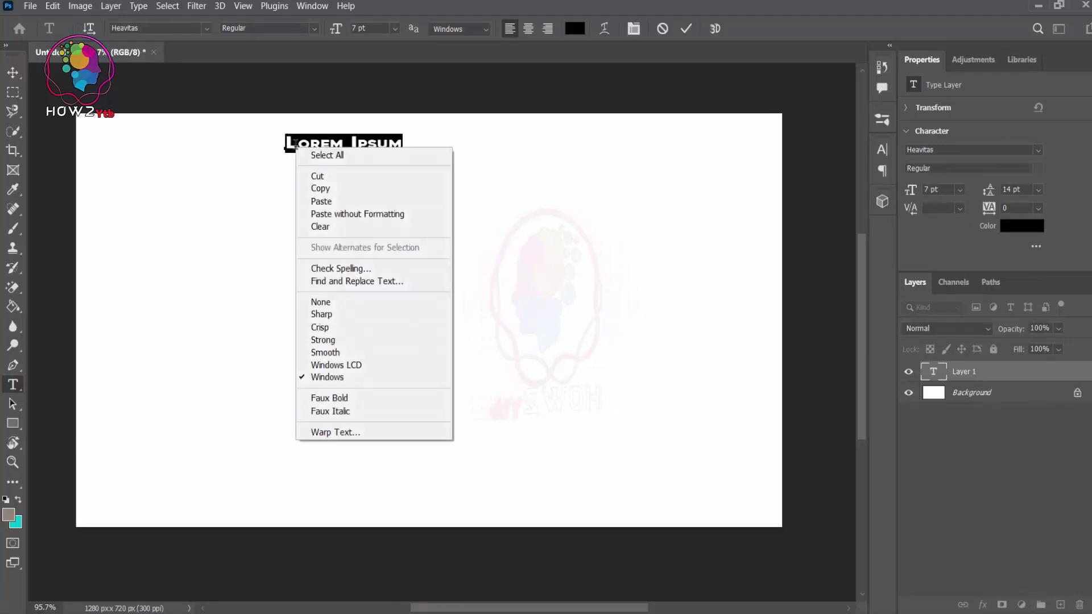
pyautogui.click(315, 201)
pyautogui.scroll(-2, 446, 154)
pyautogui.scroll(-2, 351, 156)
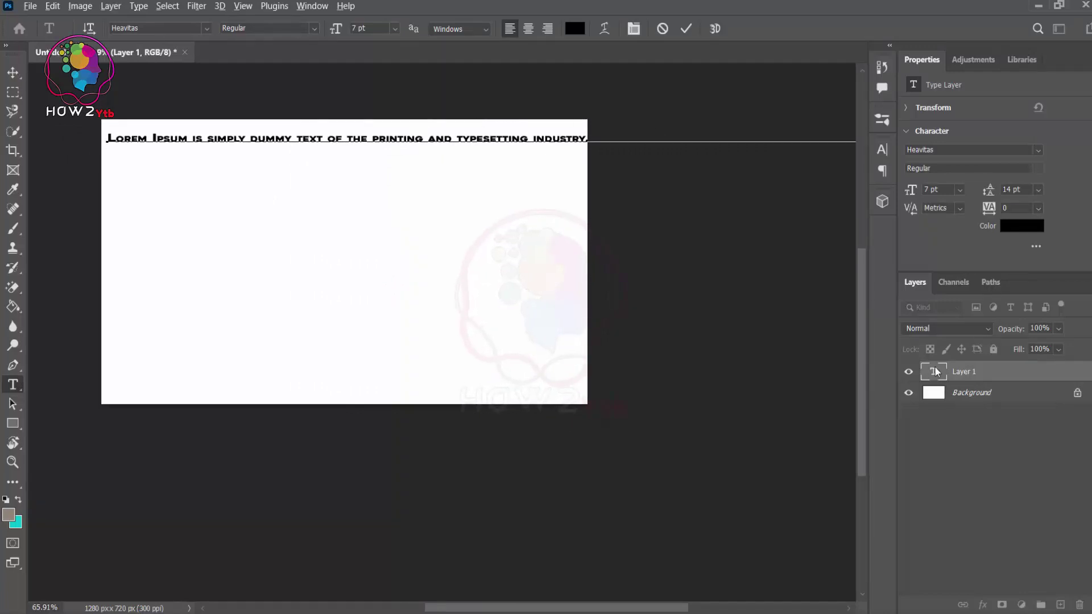
# Step: Commit the pasted sentence and convert its type layer to paragraph text from the Layers panel
pyautogui.click(965, 372)
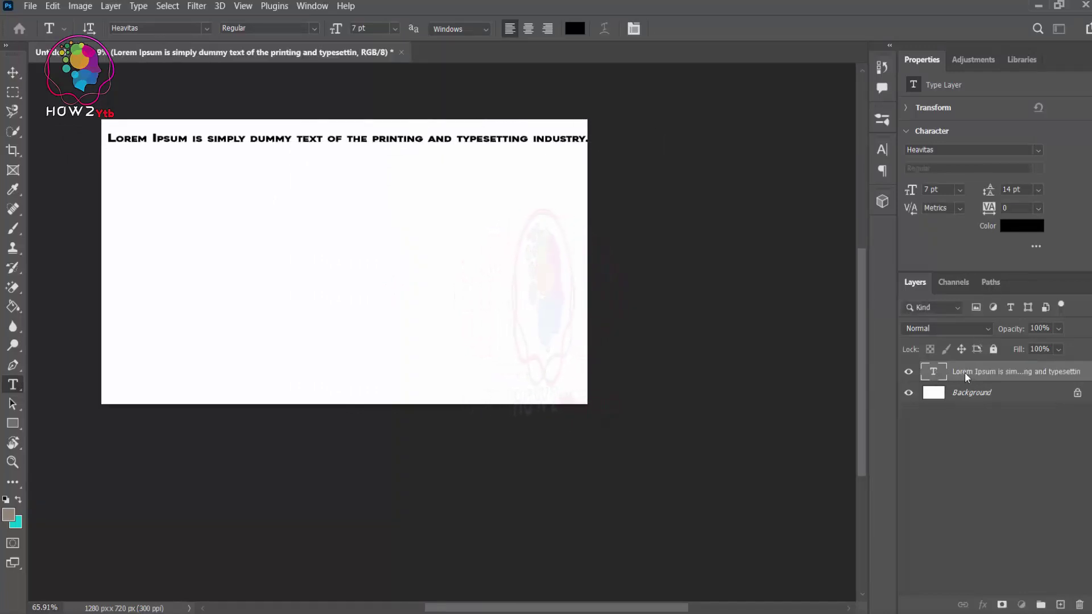
pyautogui.rightClick(966, 373)
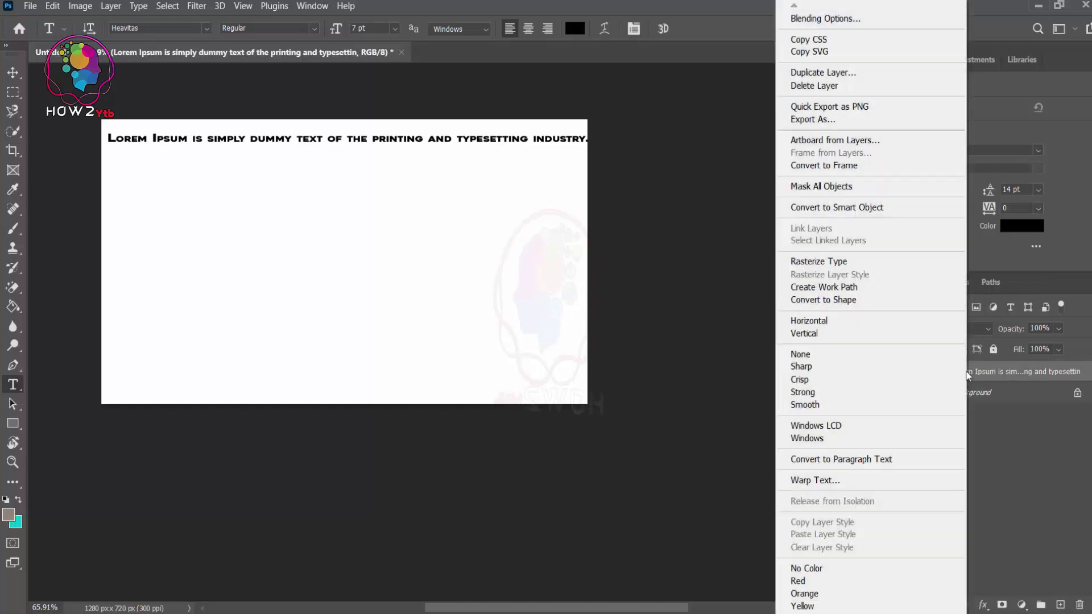
pyautogui.click(836, 460)
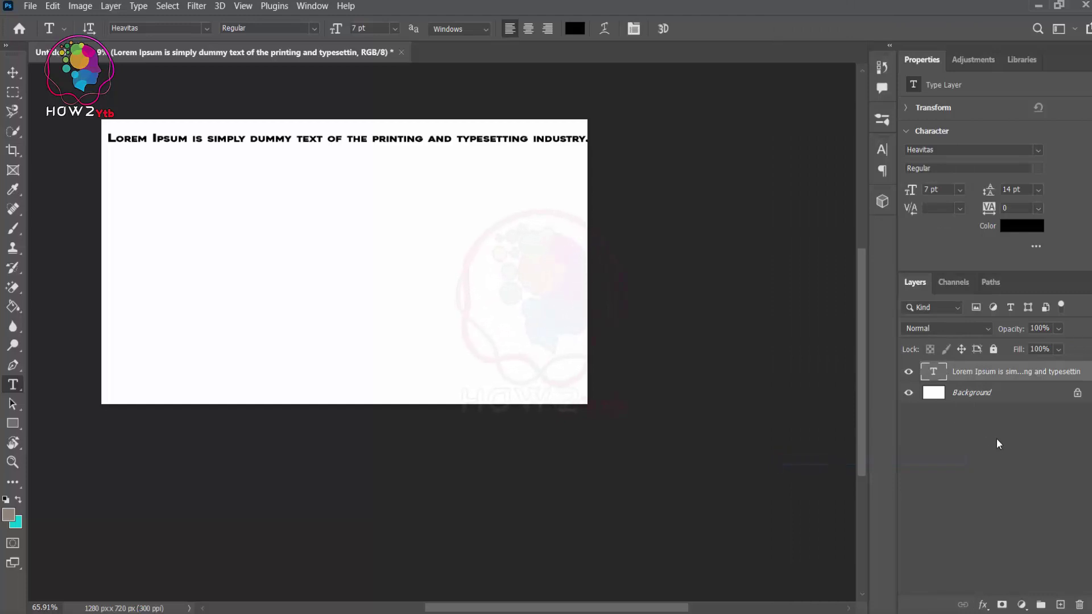
# Step: Narrow the paragraph text box to about 1334 px so the line fits the canvas, then commit
pyautogui.doubleClick(934, 372)
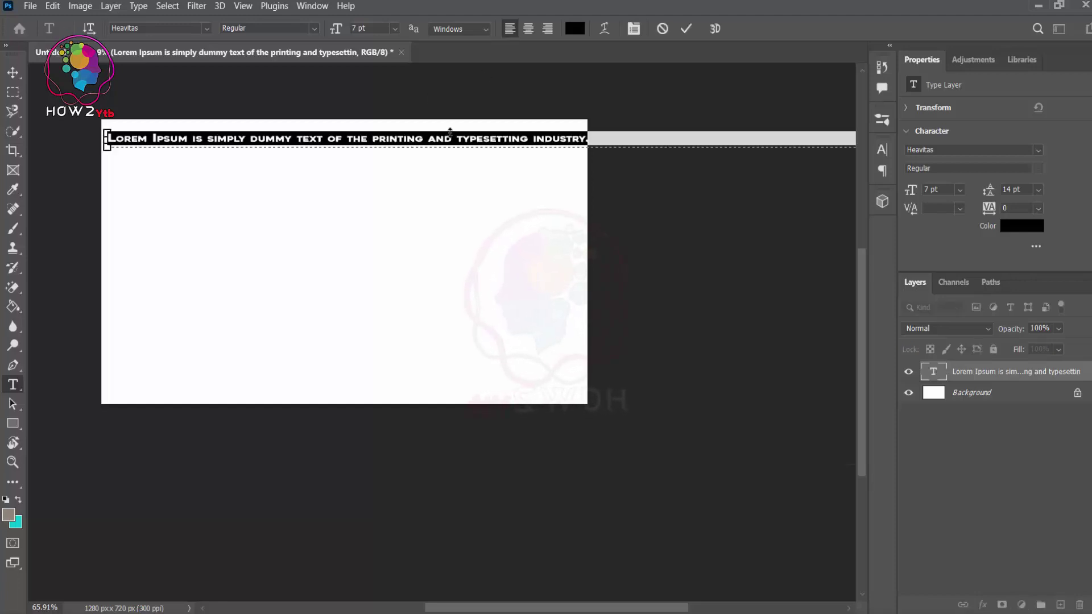
pyautogui.scroll(-3, 452, 135)
pyautogui.scroll(-2, 458, 137)
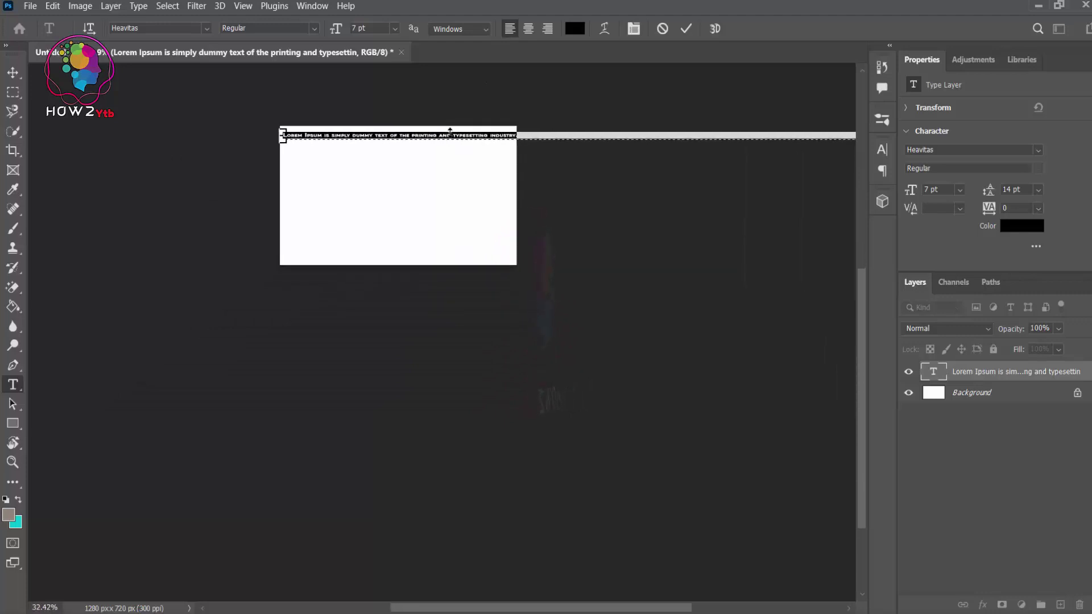
pyautogui.scroll(-3, 464, 141)
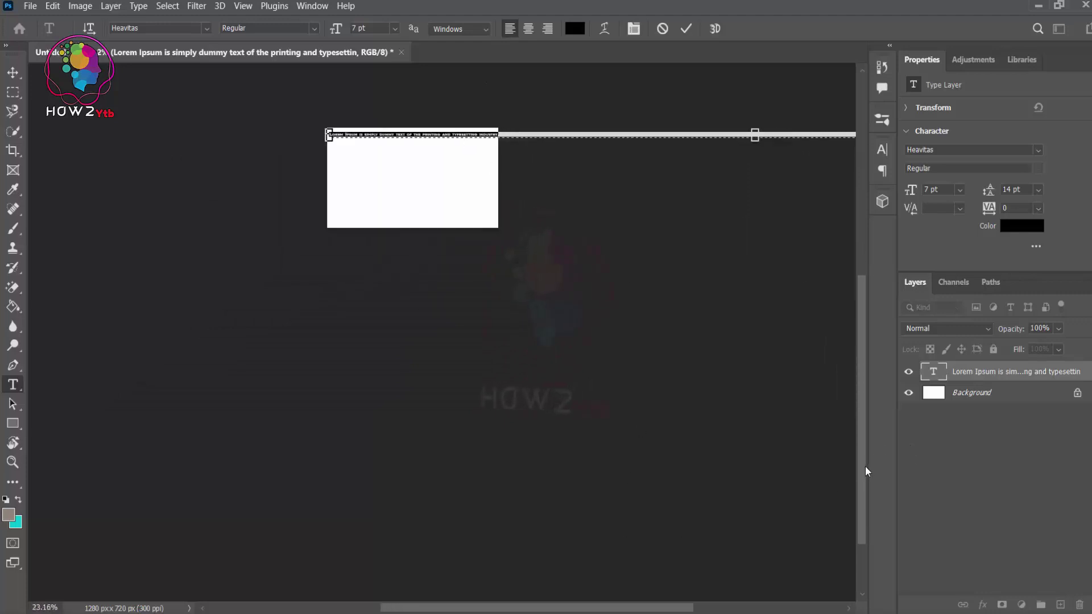
pyautogui.moveTo(863, 467); pyautogui.dragTo(858, 401)
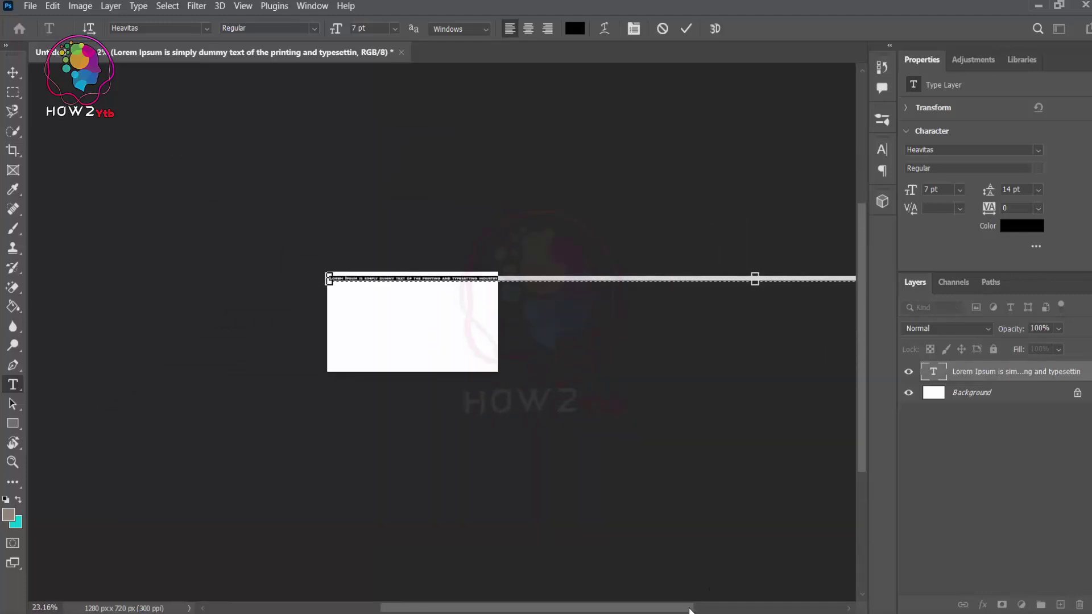
pyautogui.moveTo(689, 610); pyautogui.dragTo(823, 609)
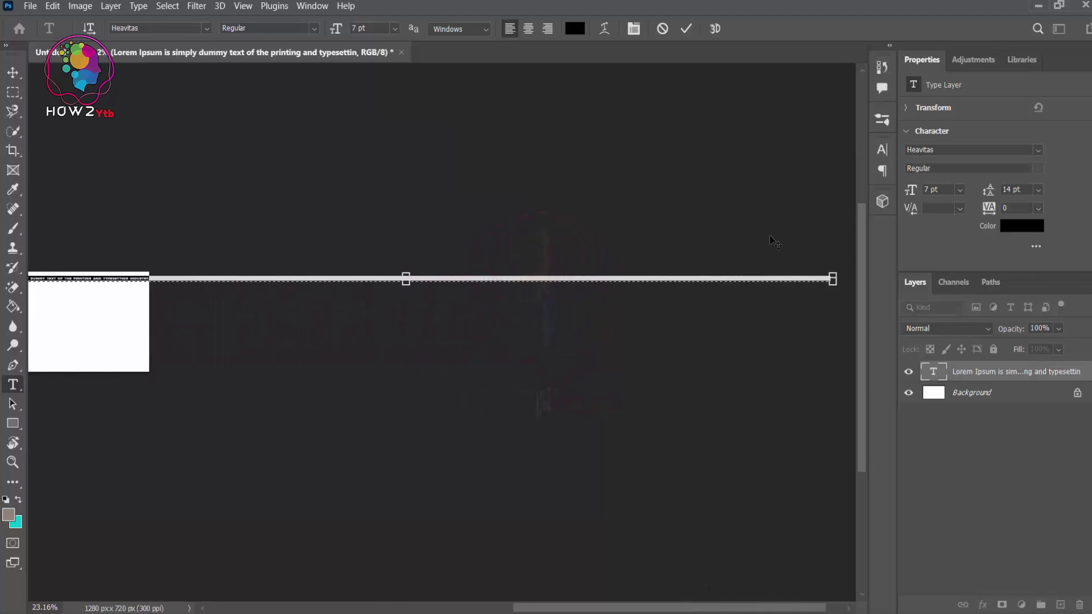
pyautogui.moveTo(834, 279); pyautogui.dragTo(158, 275)
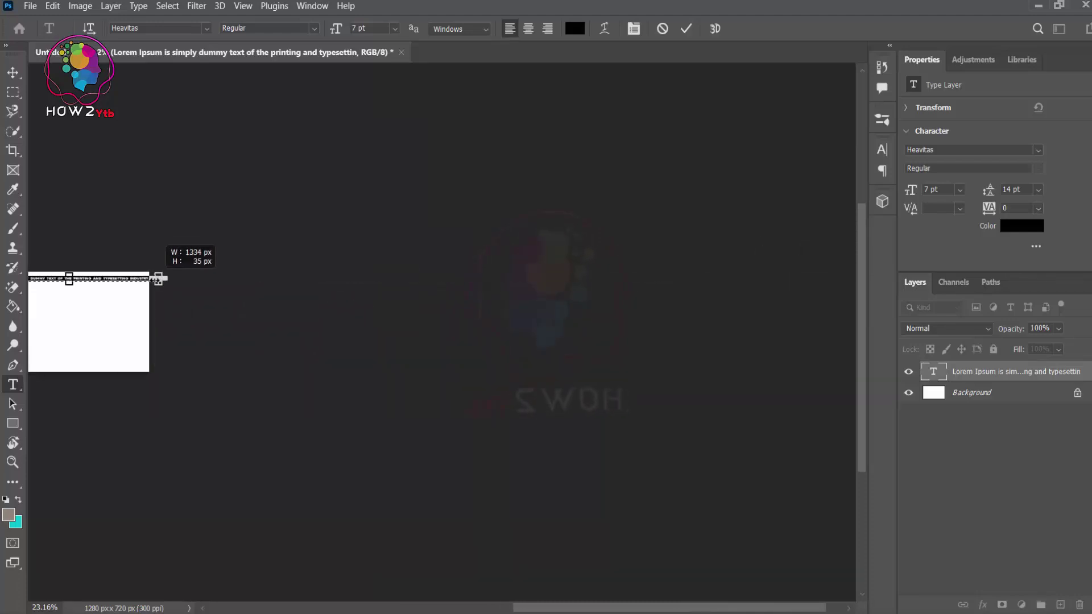
pyautogui.hotkey('ctrl', '0')
pyautogui.click(942, 377)
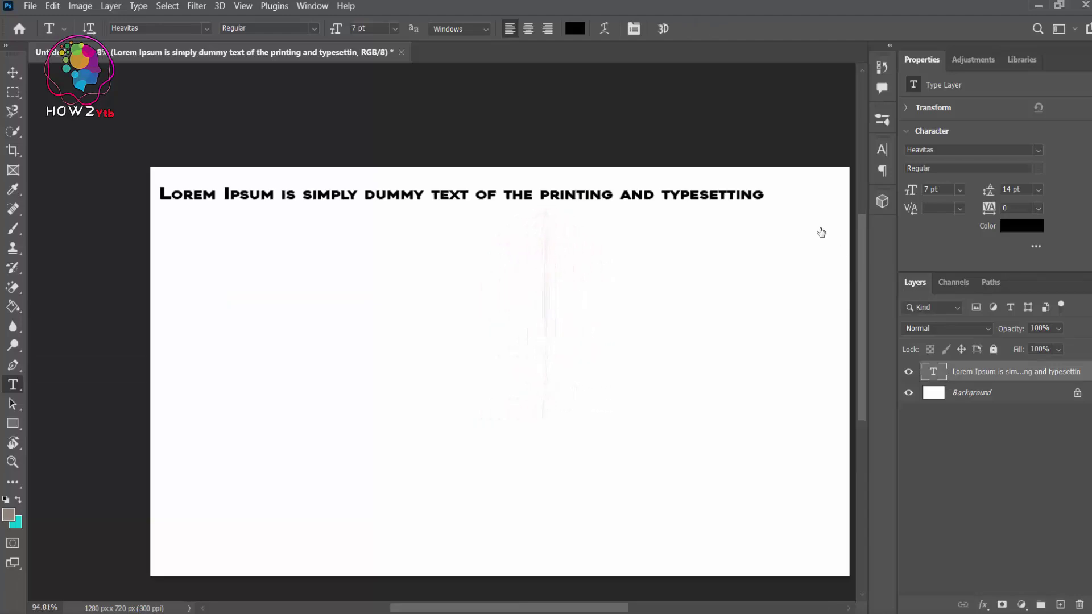
# Step: Extend the text box downward to reveal all wrapped Lorem Ipsum lines, then commit it
pyautogui.click(770, 205)
pyautogui.hotkey('ctrl', 'a')
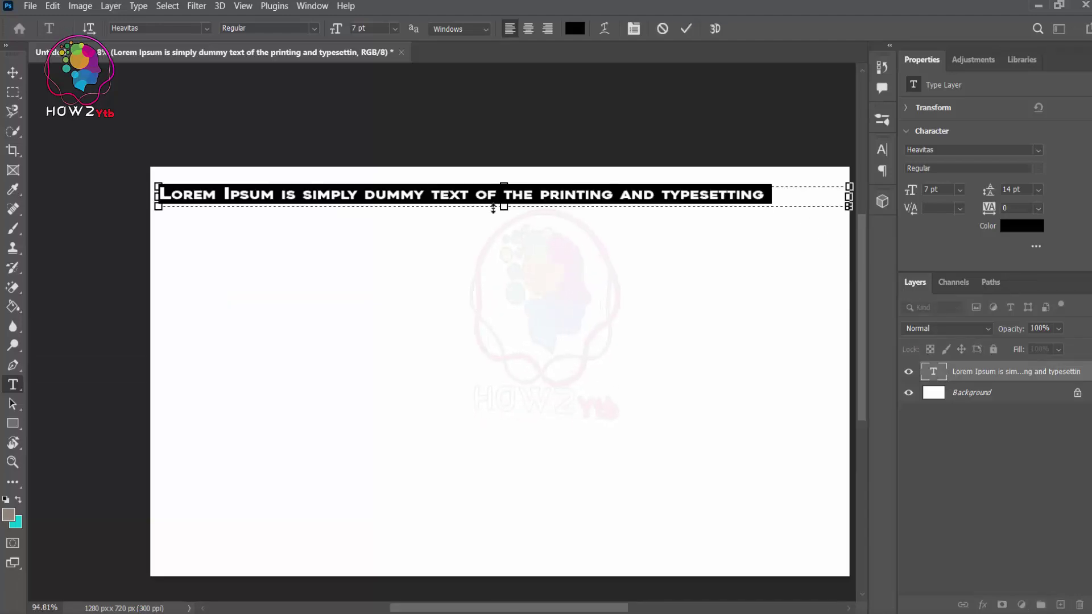
pyautogui.moveTo(503, 207); pyautogui.dragTo(531, 538)
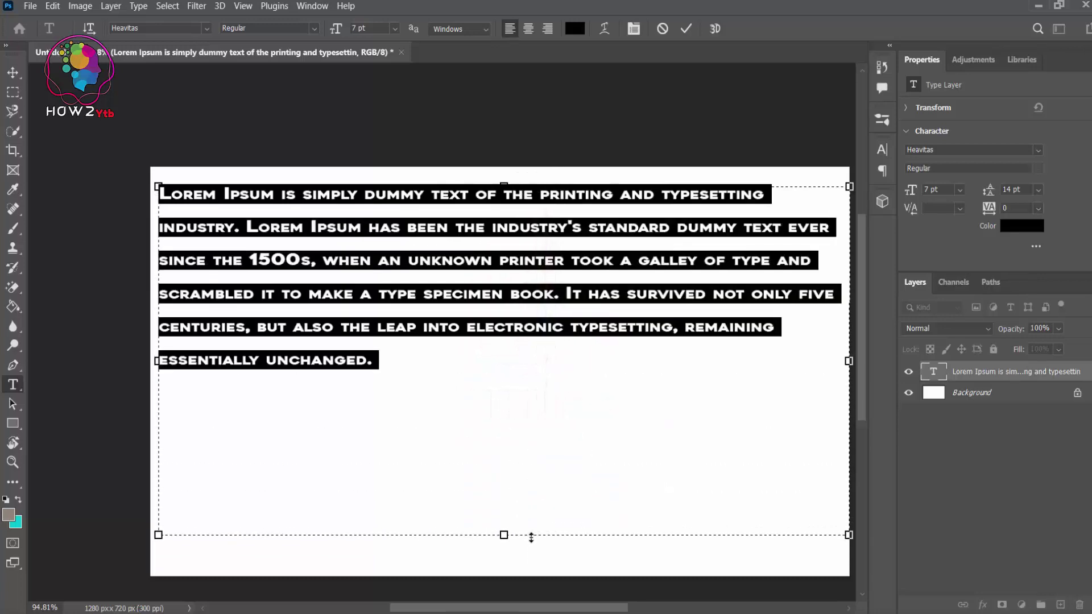
pyautogui.click(686, 29)
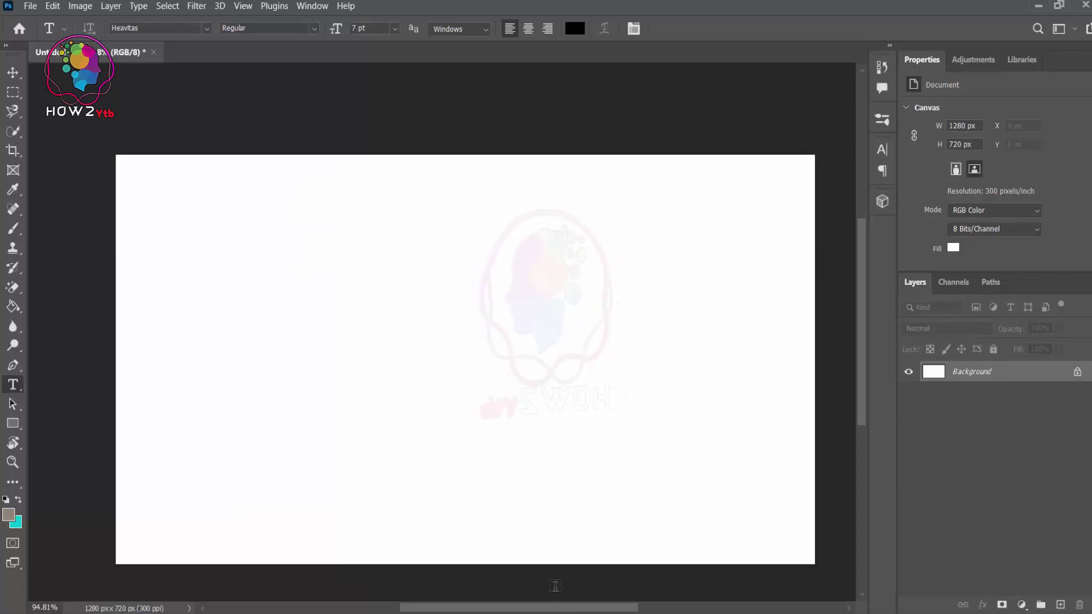
# Step: Drag out a paragraph text box about 1238 x 686 px covering nearly the whole canvas
pyautogui.scroll(-1, 555, 586)
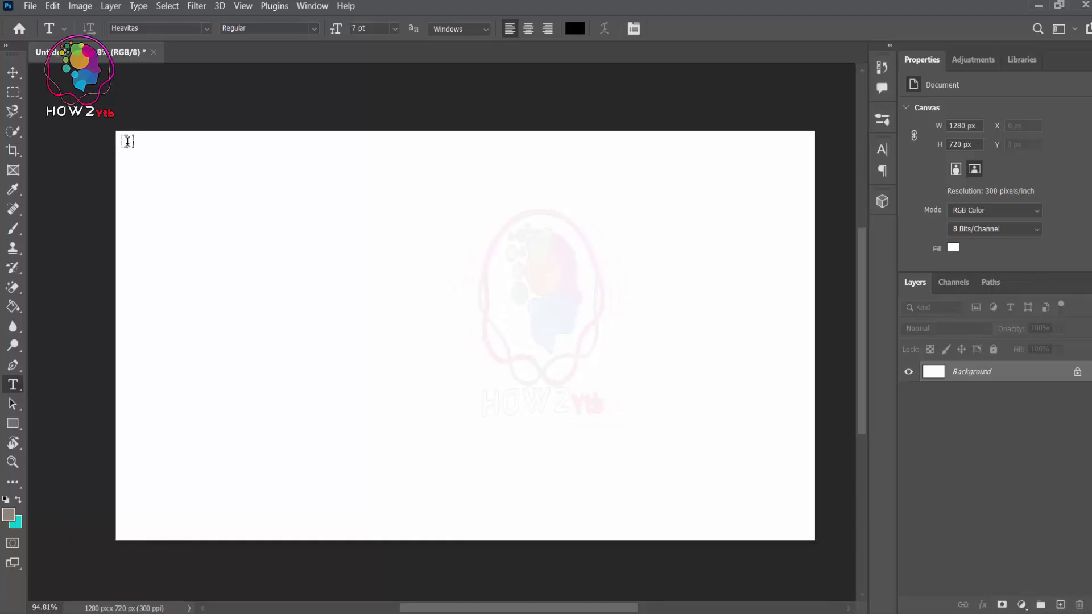
pyautogui.moveTo(127, 143); pyautogui.dragTo(692, 456)
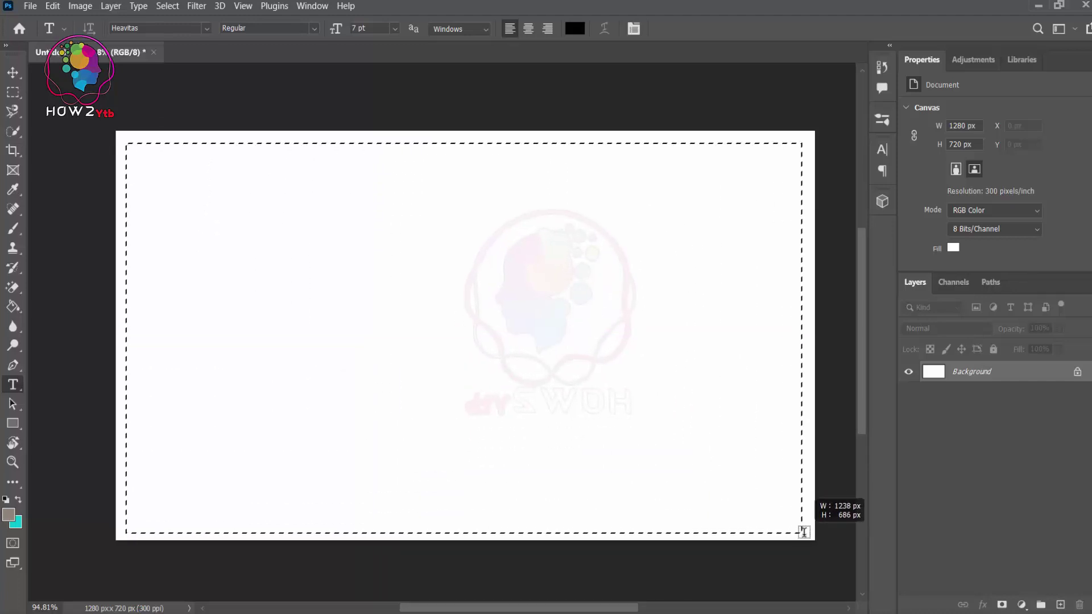
pyautogui.moveTo(692, 456); pyautogui.dragTo(801, 528)
# Step: Paste the Lorem Ipsum paragraph into the box, auto-wrapped into six lines, and commit it
pyautogui.rightClick(142, 152)
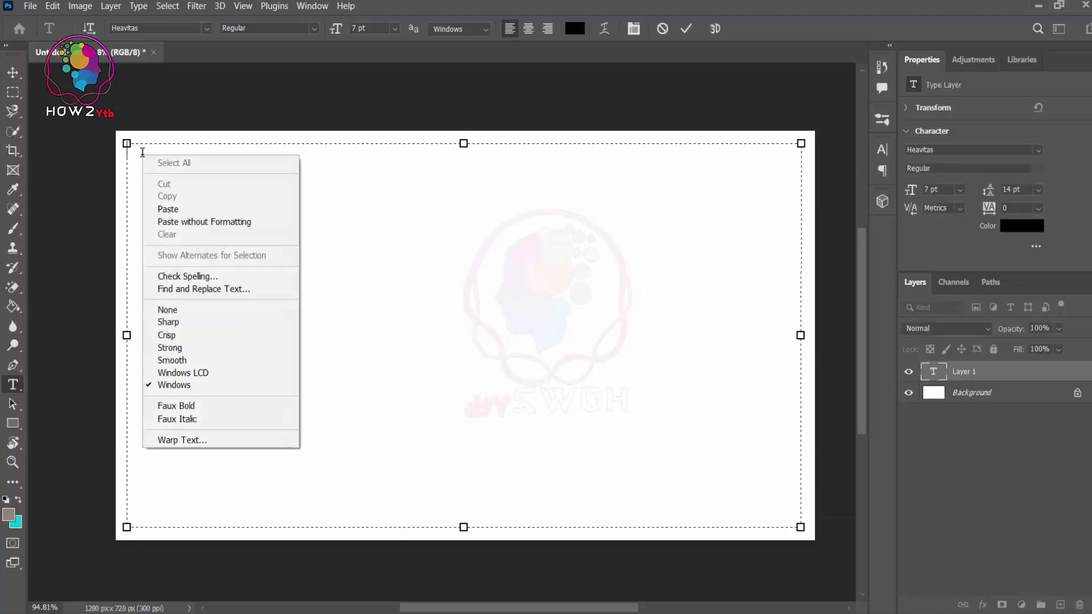
pyautogui.click(167, 209)
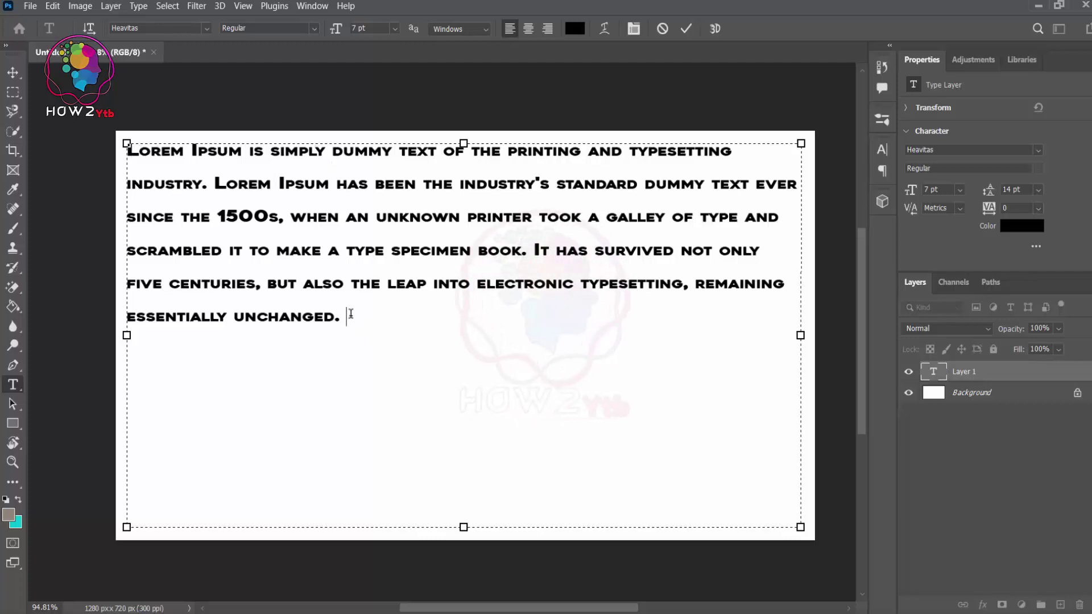
pyautogui.click(686, 29)
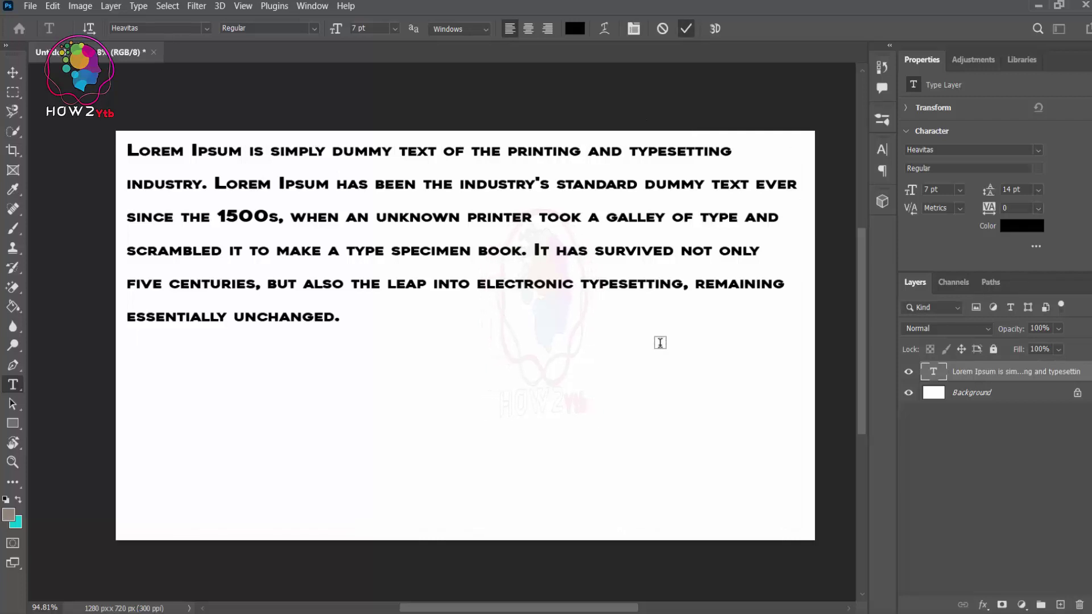
# Step: Switch to the Move tool, committing the six-line Lorem Ipsum paragraph text
pyautogui.click(12, 72)
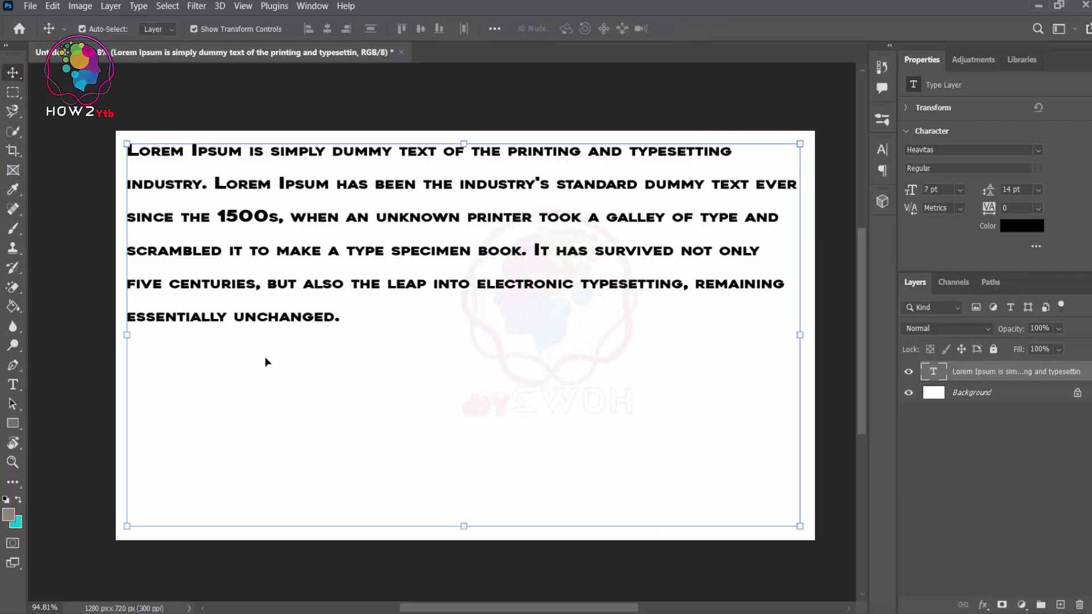